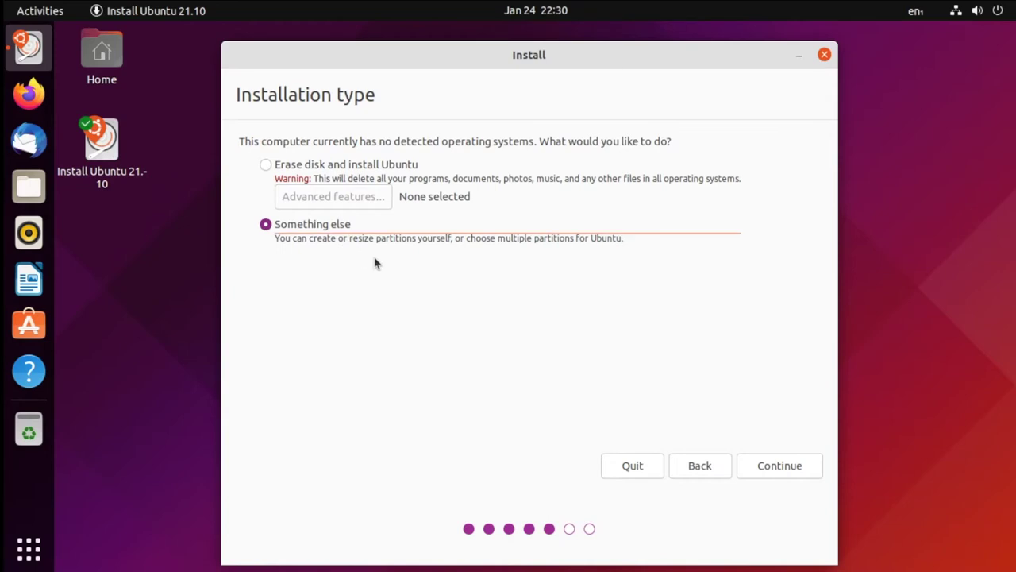
Choose the Something else installation type and create a 500 MB primary EFI System Partition at the beginning of the /dev/sda free space
click(358, 224)
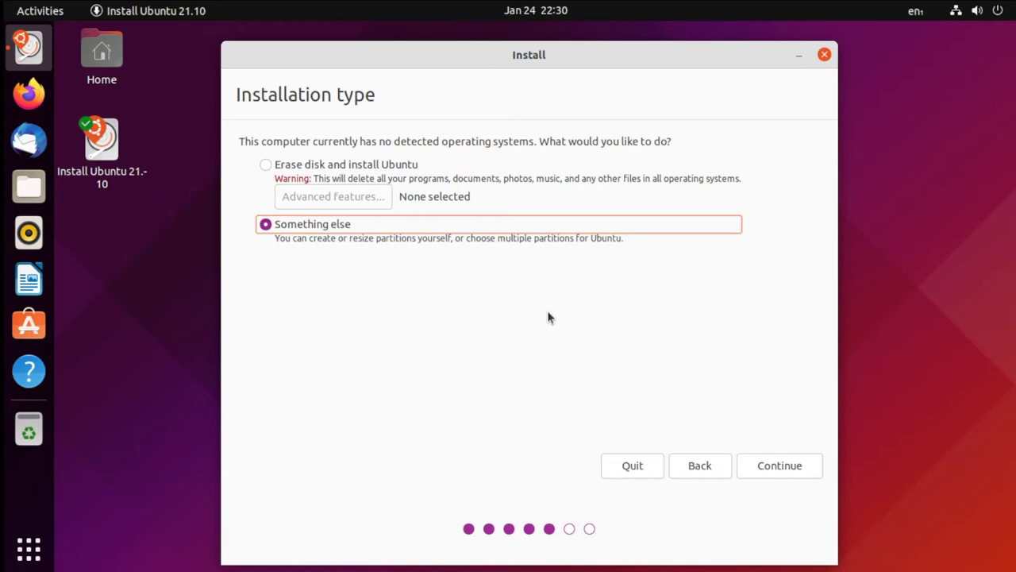
click(774, 474)
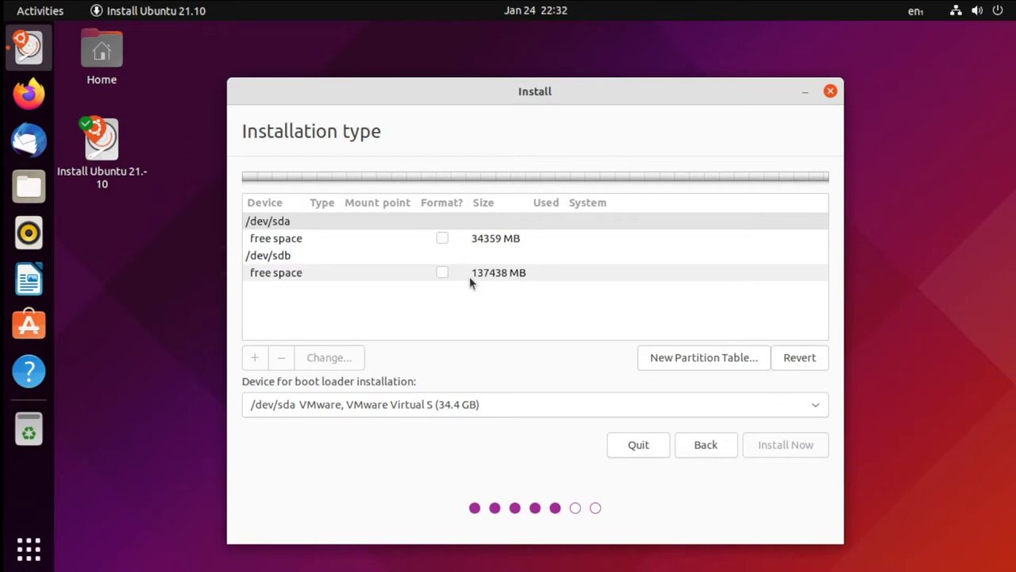
click(414, 240)
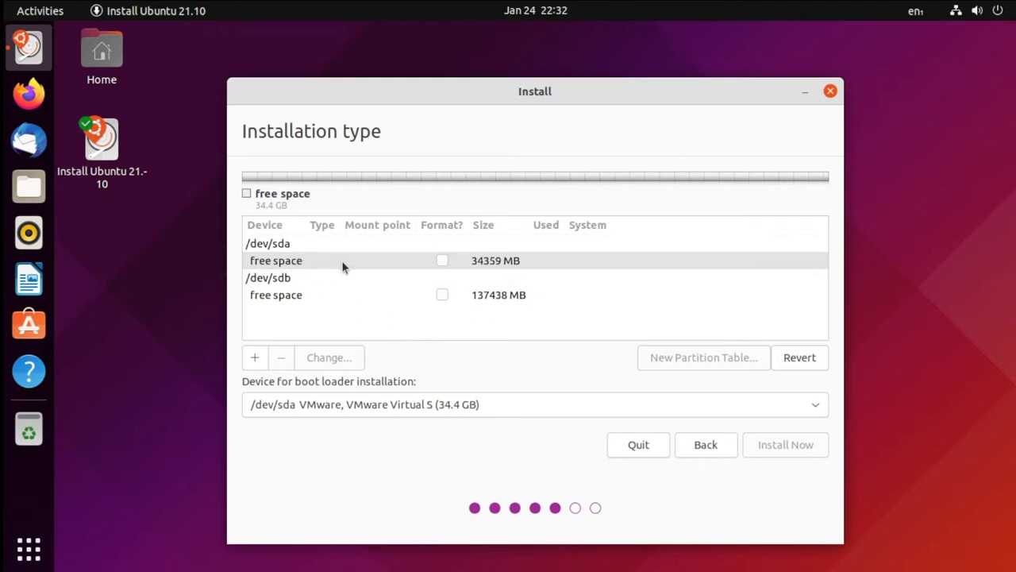
click(254, 358)
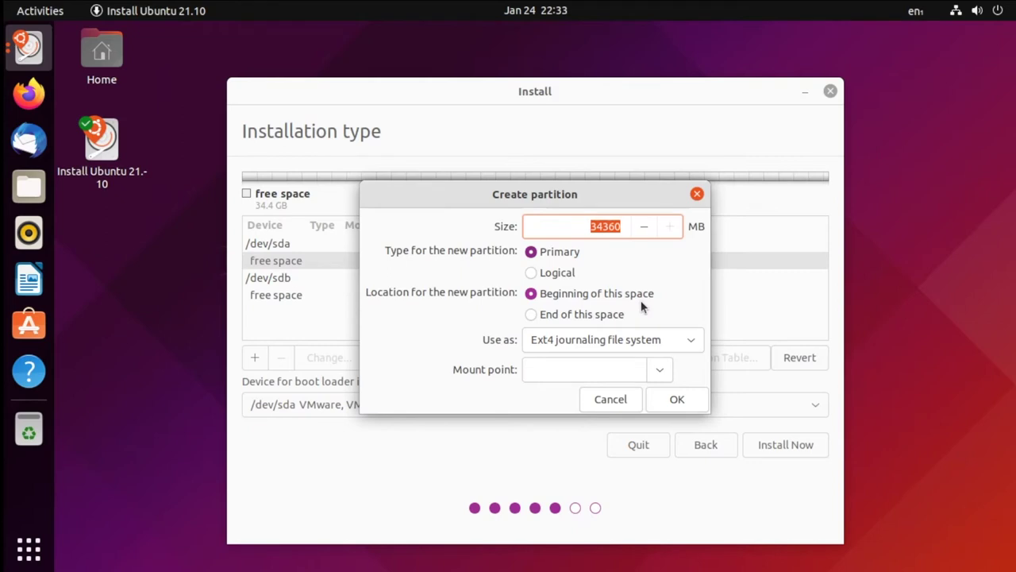
click(581, 224)
drag(580, 227, 626, 228)
text(500)
click(593, 341)
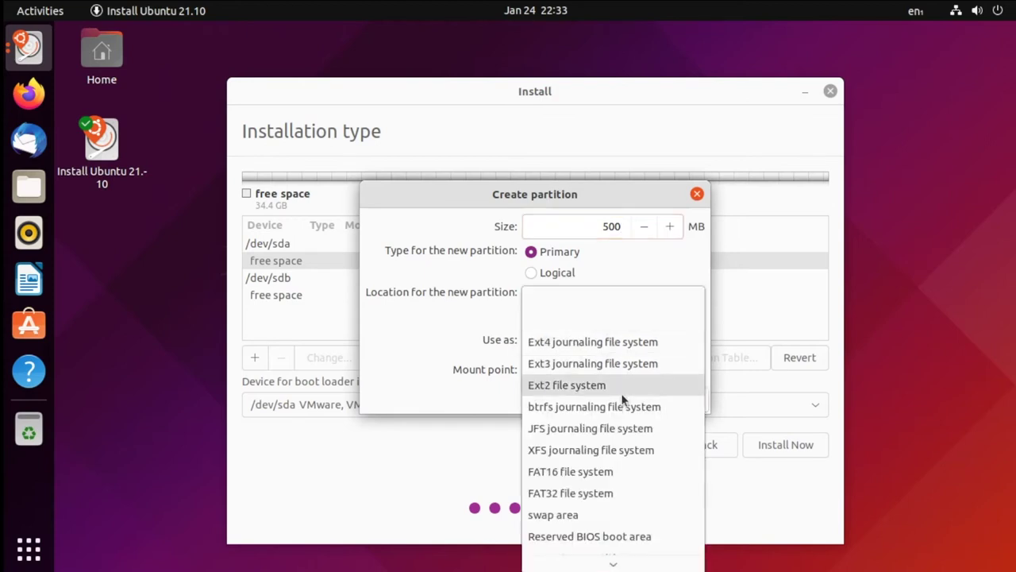
scroll(621, 393, down, 2)
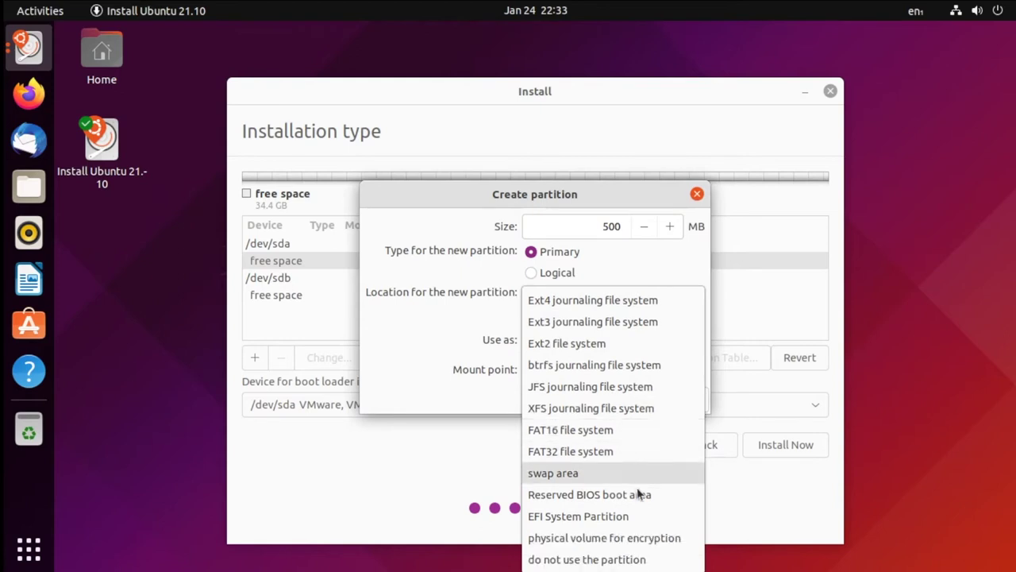
click(627, 517)
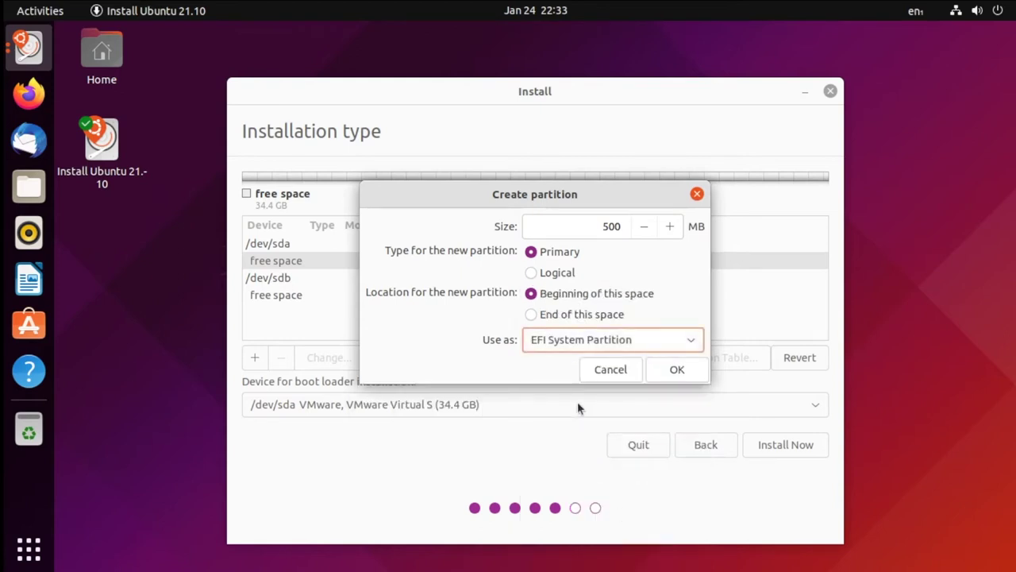
click(673, 370)
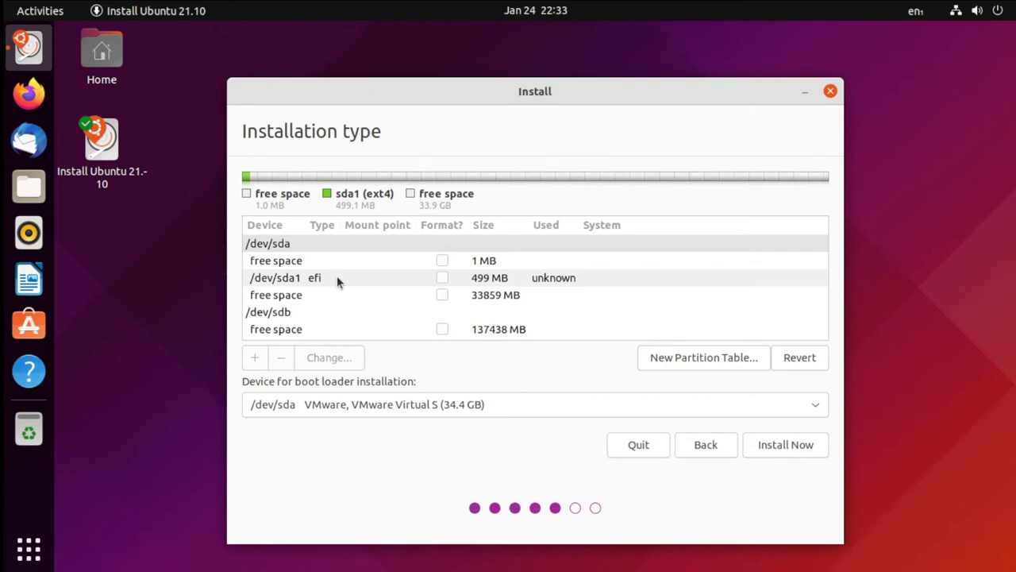
Create an Ext4 journaling file system partition with mount point / using all the remaining large free space on /dev/sda
click(347, 296)
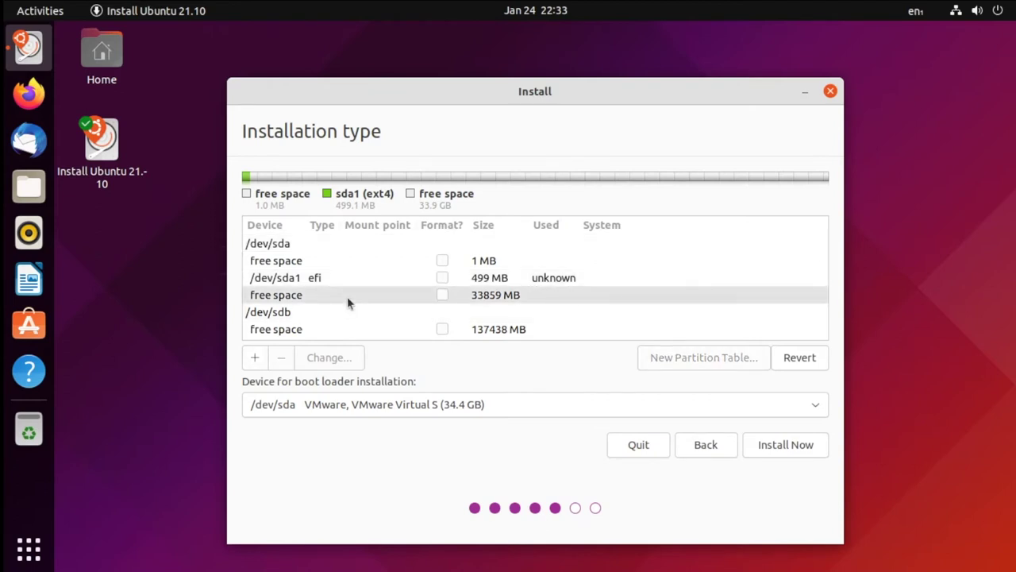
click(255, 358)
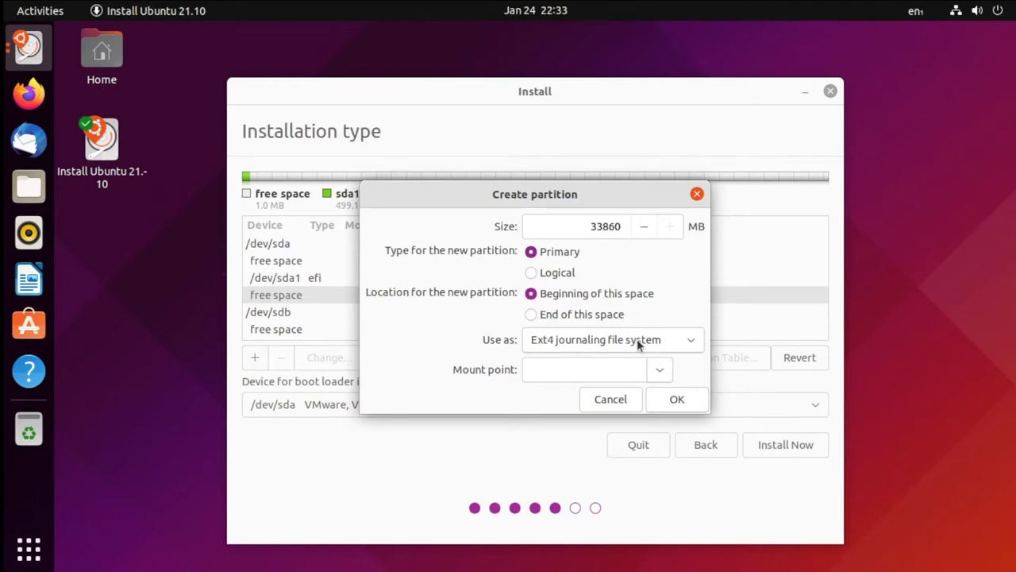
click(551, 341)
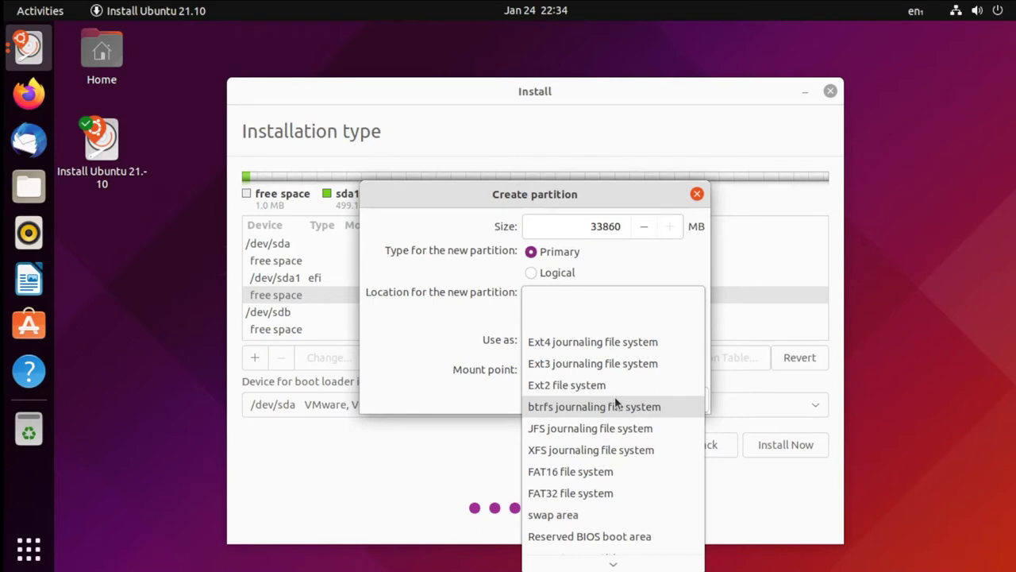
click(608, 340)
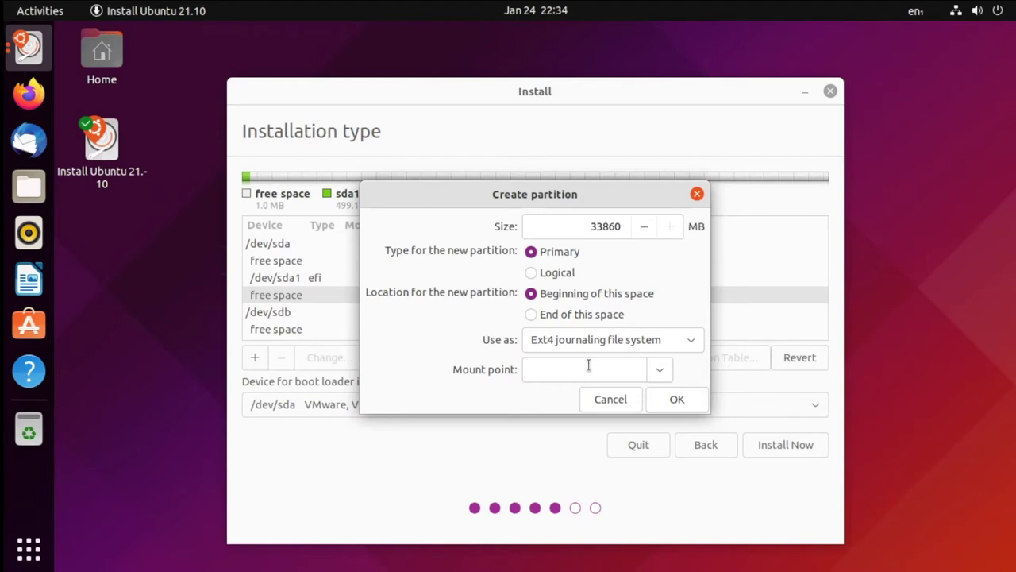
click(662, 371)
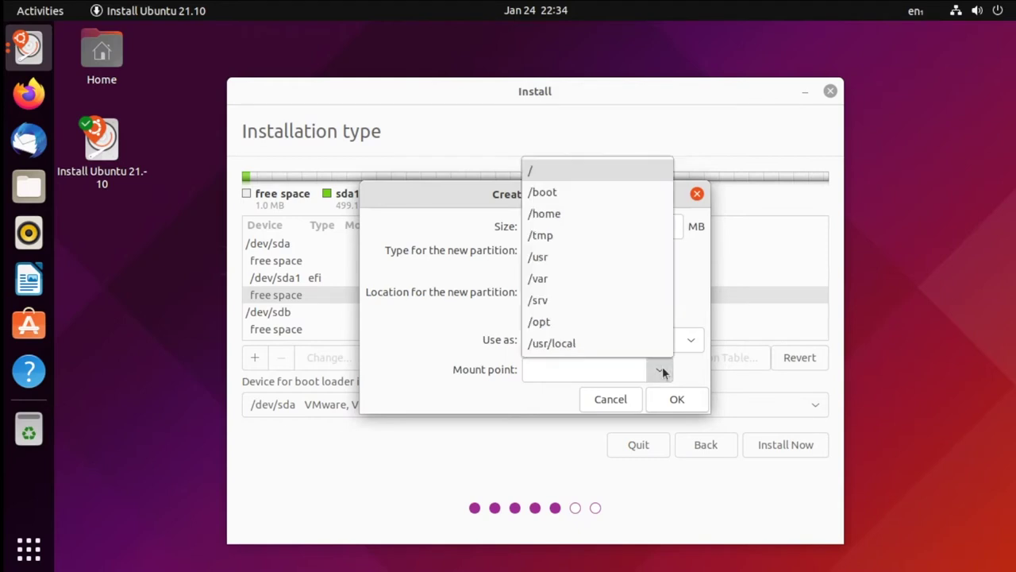
click(588, 173)
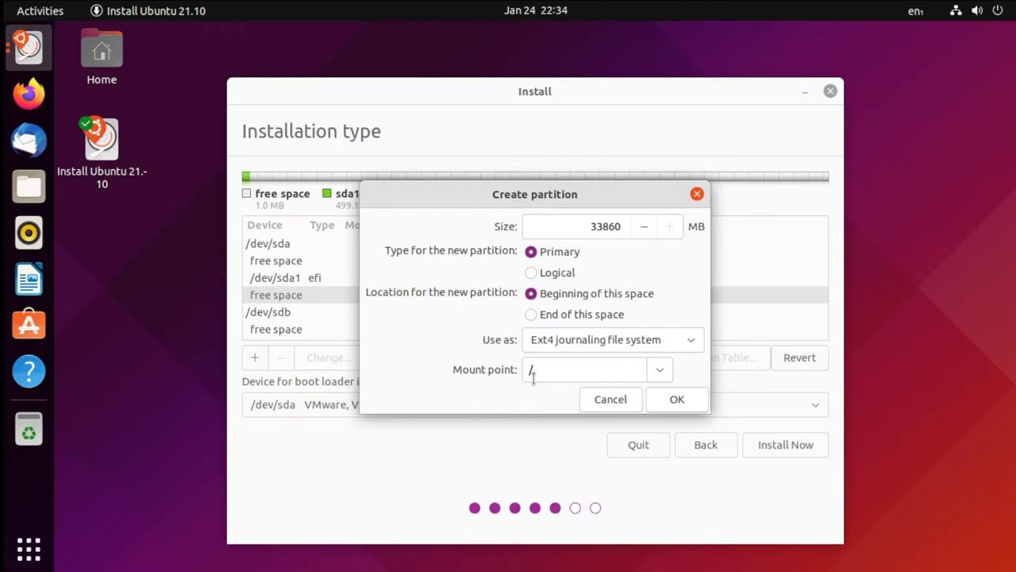
click(662, 399)
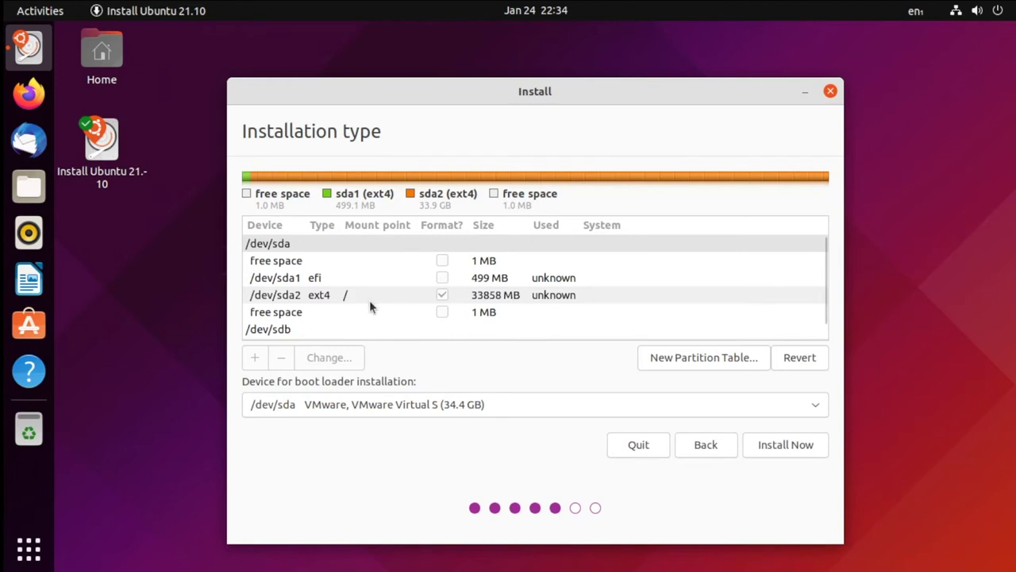
Create an Ext4 journaling file system partition with mount point /home using all the free space on /dev/sdb
scroll(369, 300, down, 1)
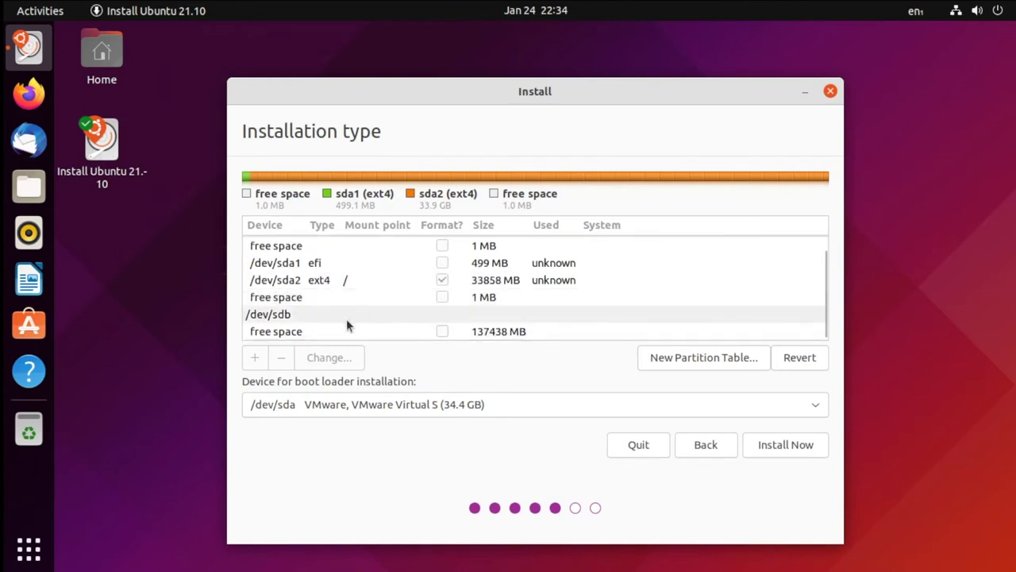
click(357, 329)
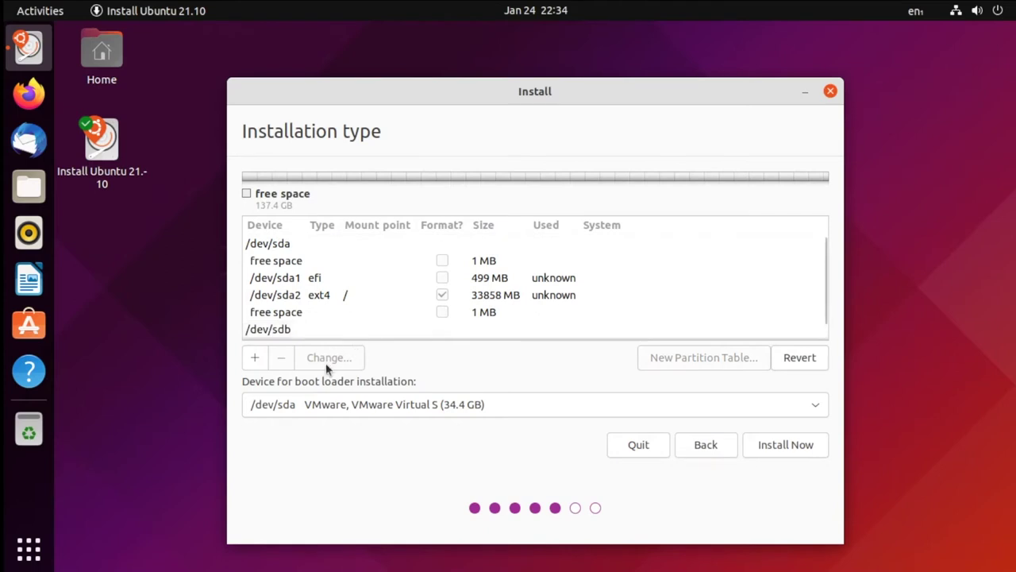
scroll(346, 326, down, 1)
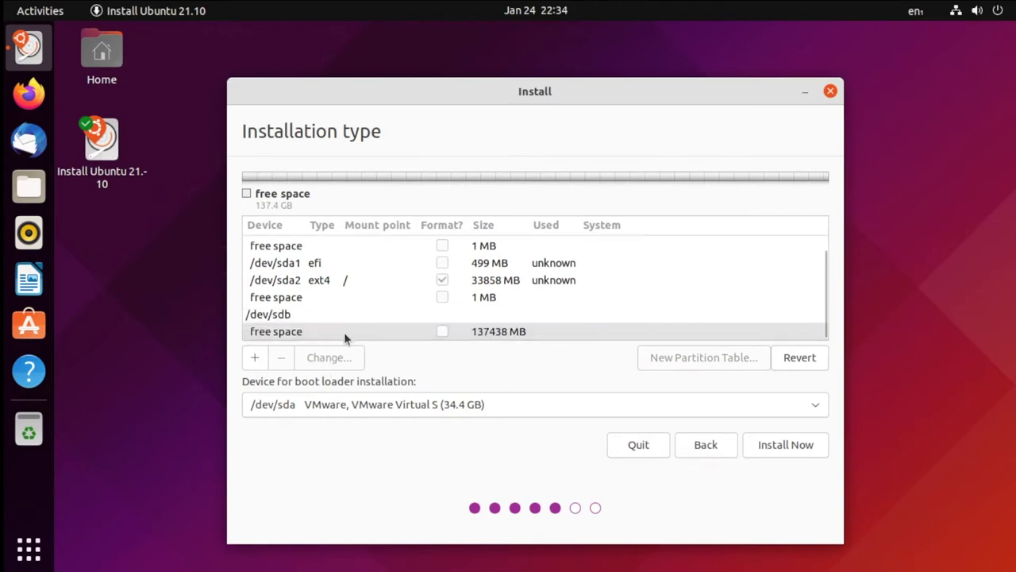
click(264, 358)
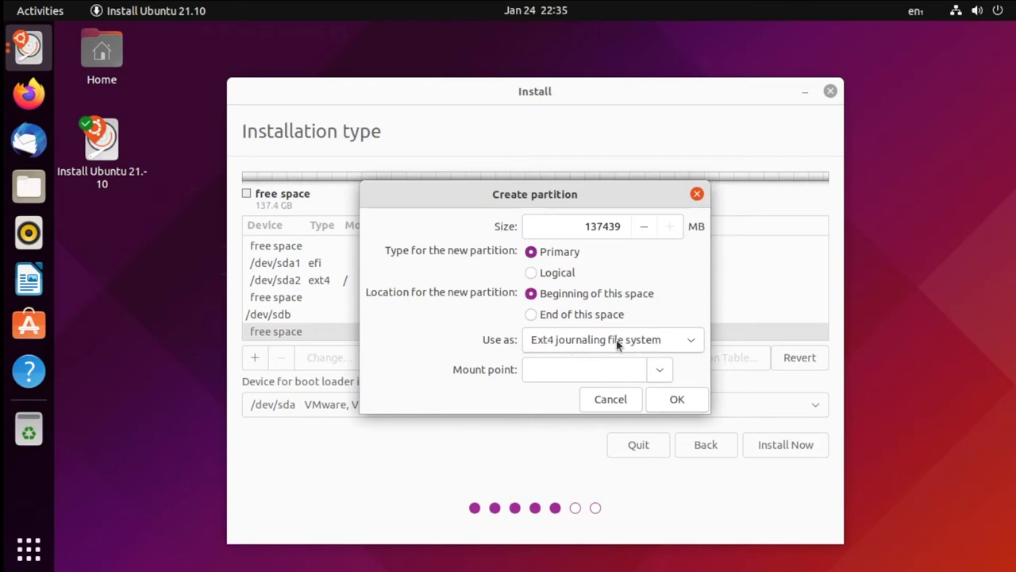
click(661, 371)
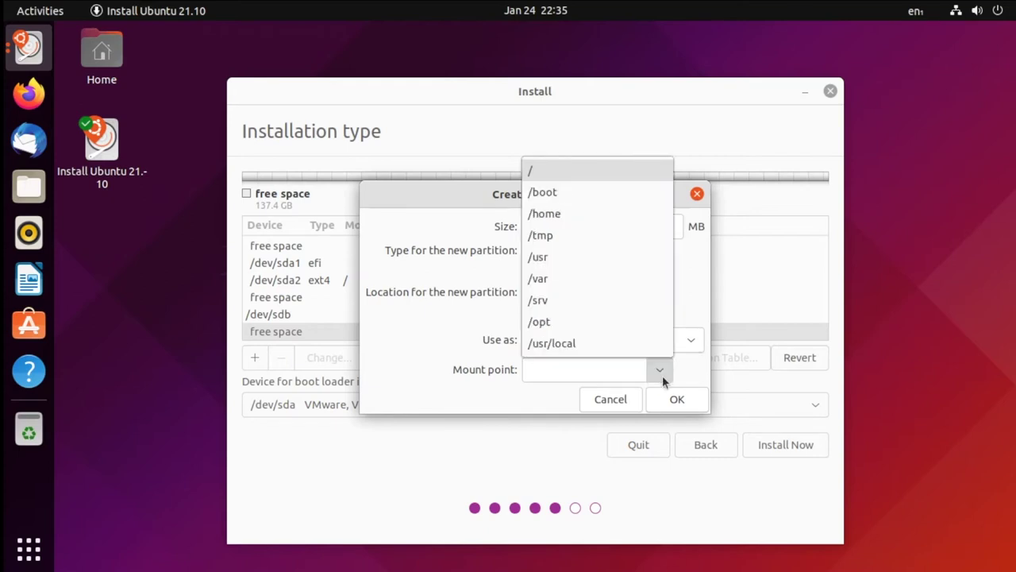
click(596, 227)
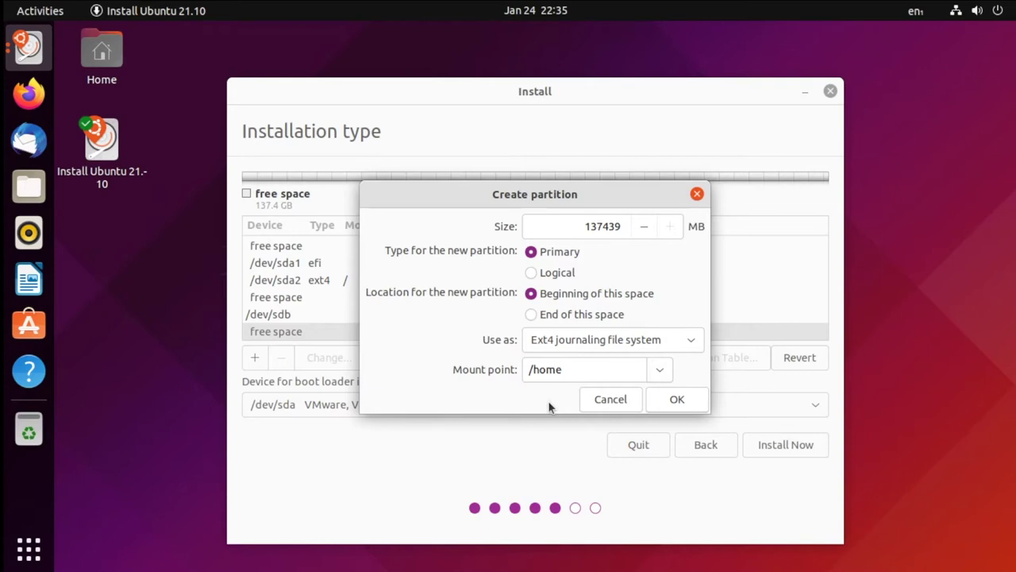
click(670, 400)
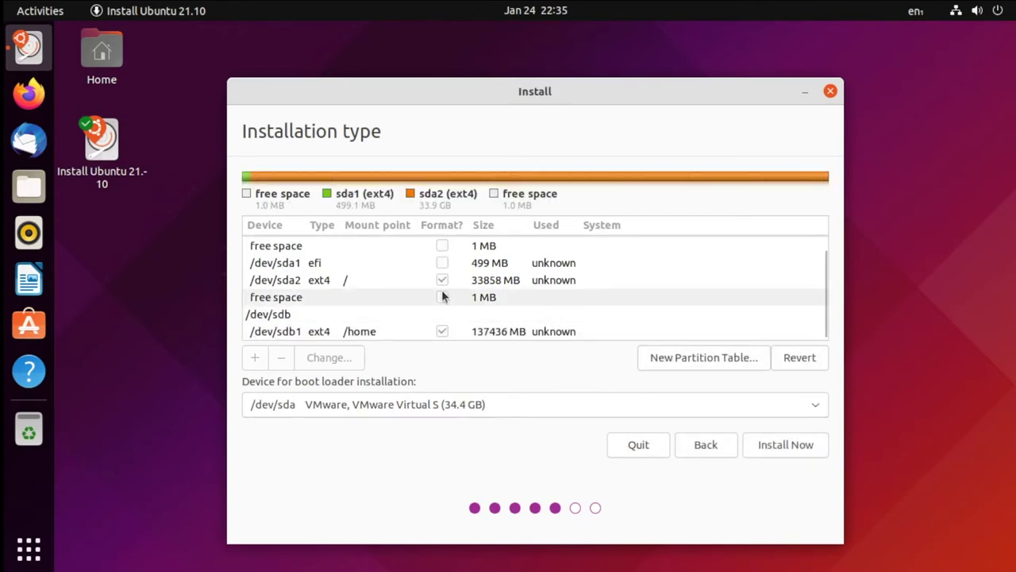
scroll(439, 301, up, 1)
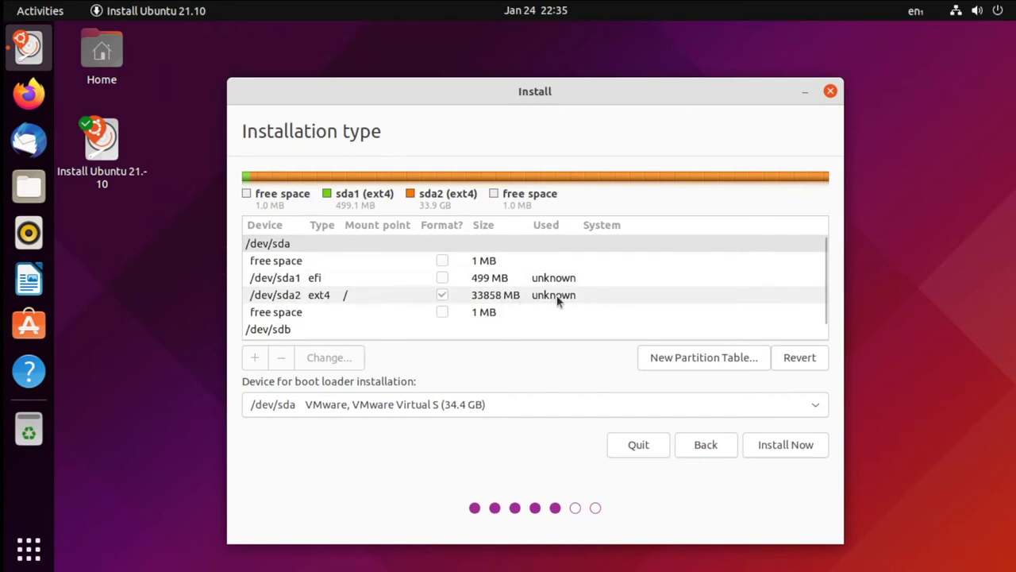
scroll(556, 304, down, 1)
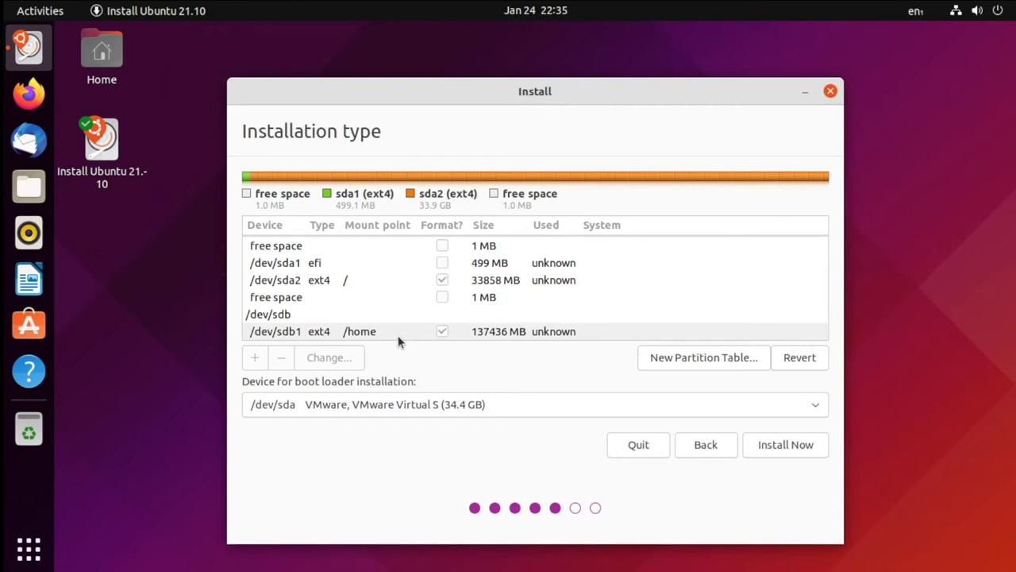
scroll(397, 335, up, 1)
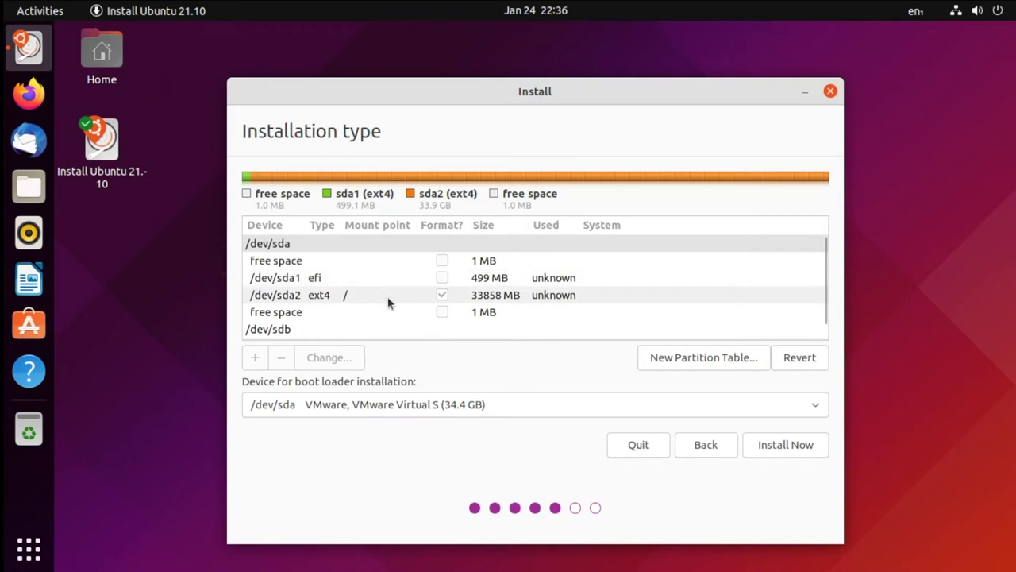
click(345, 312)
click(256, 357)
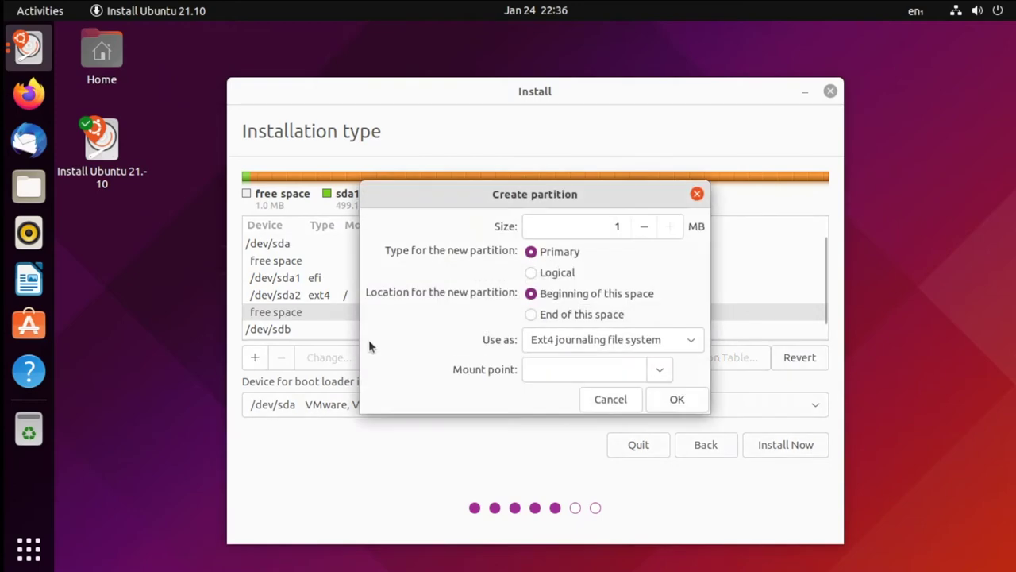
click(624, 339)
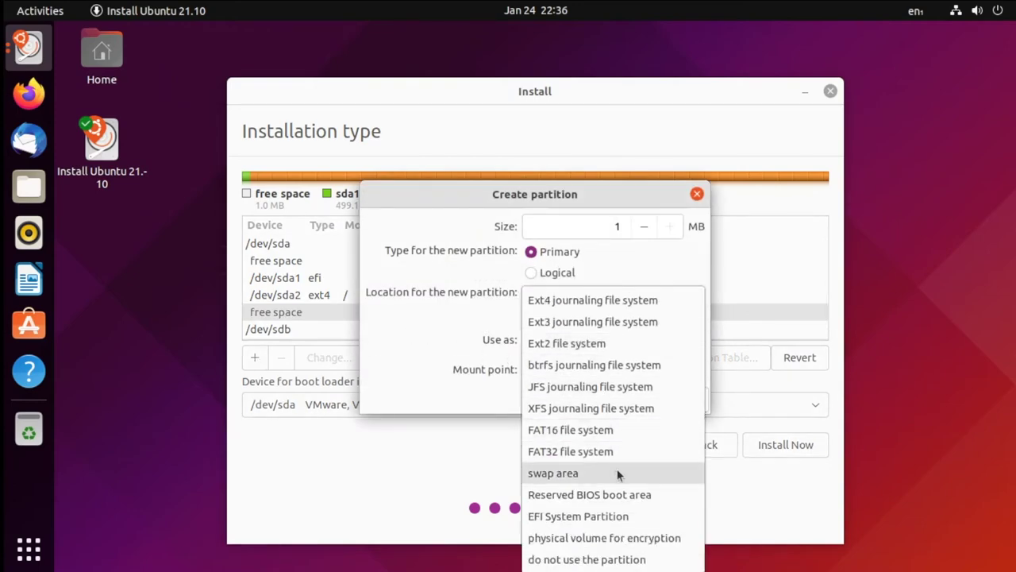
click(422, 373)
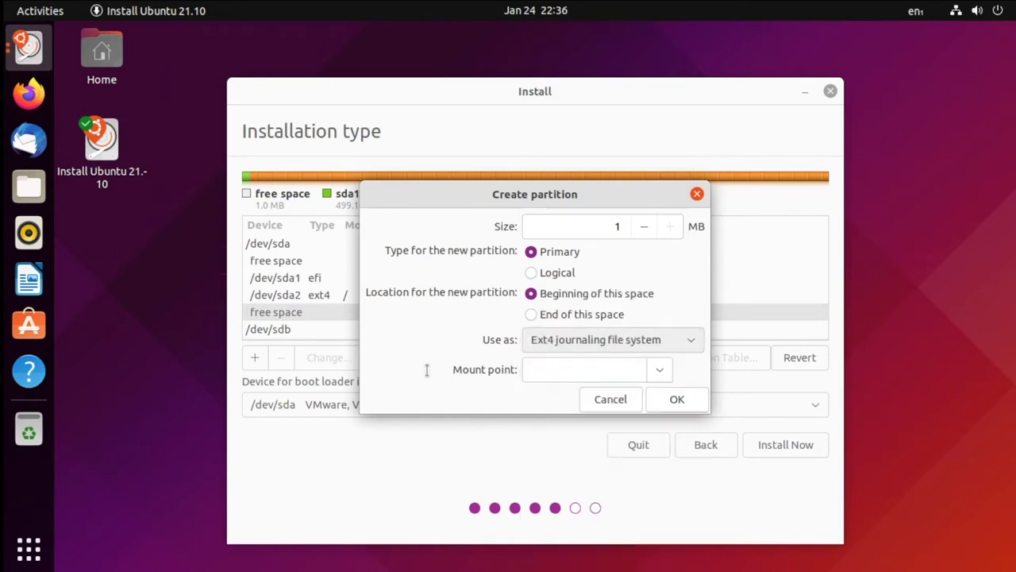
click(609, 398)
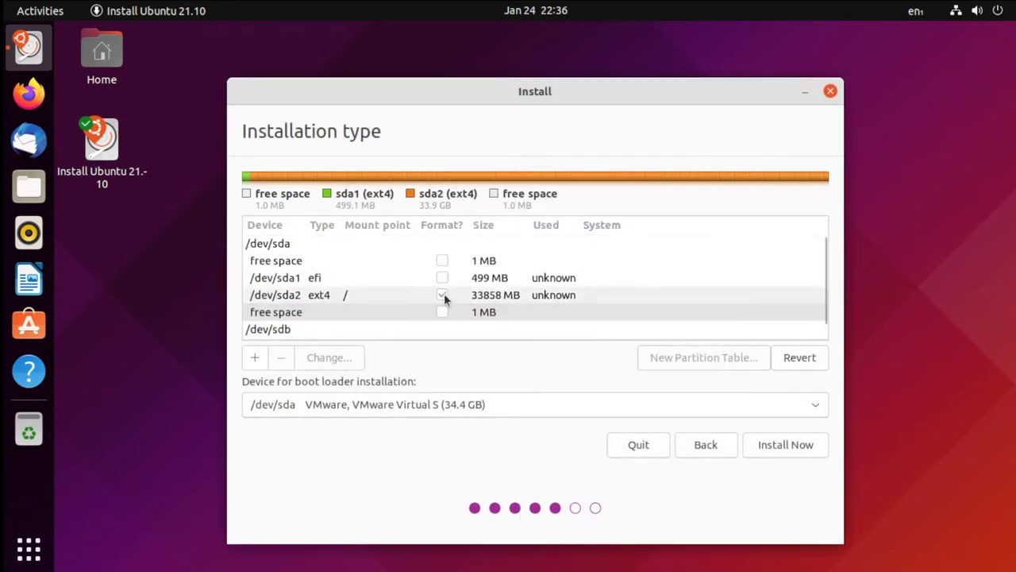
Review the planned partitions on /dev/sda and /dev/sdb and start the Ubuntu installation with this layout
scroll(444, 296, down, 1)
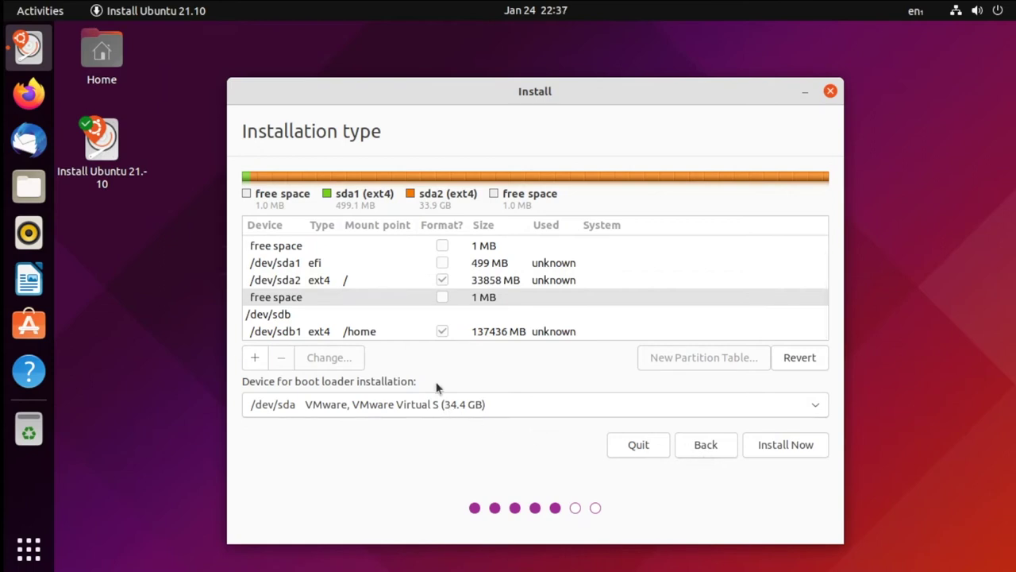
scroll(362, 318, up, 1)
click(376, 295)
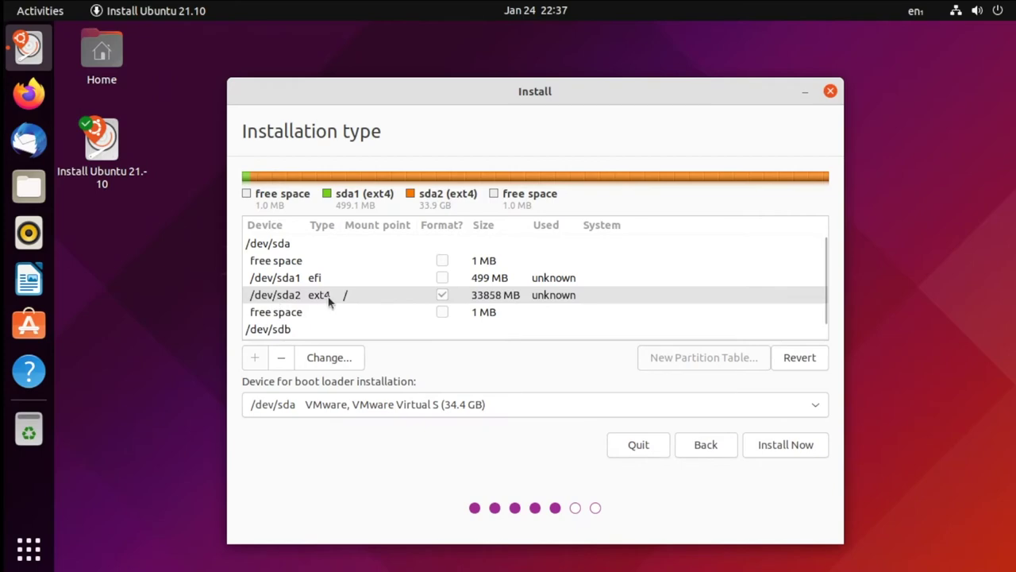
click(782, 445)
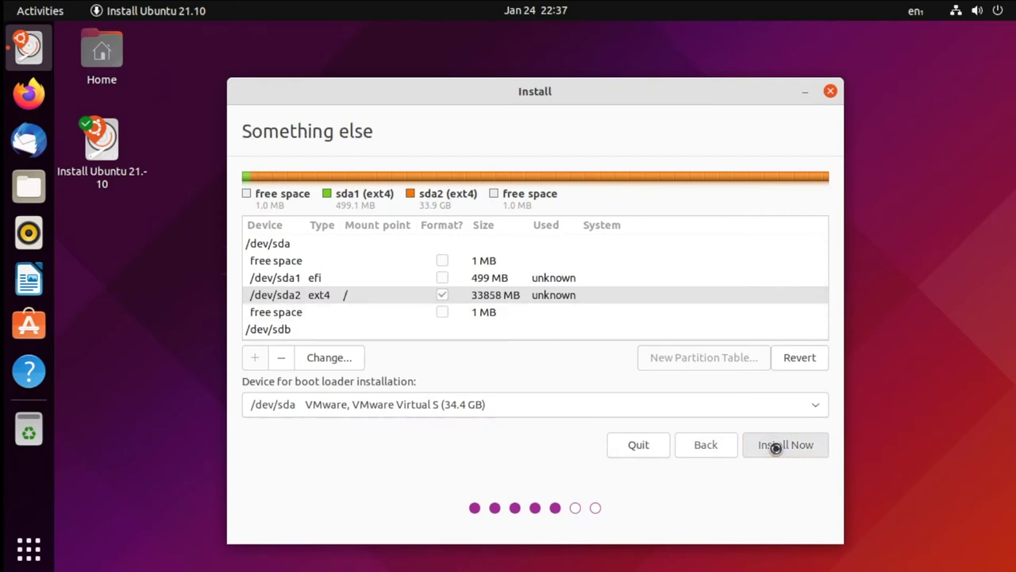
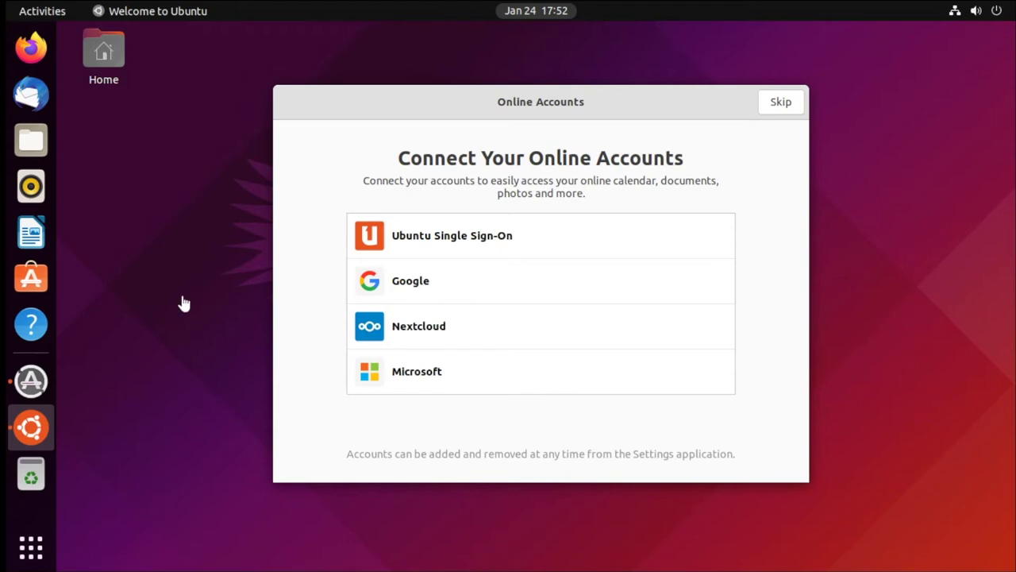
Search the installed system's applications for "disks" and open the Disks utility
click(32, 546)
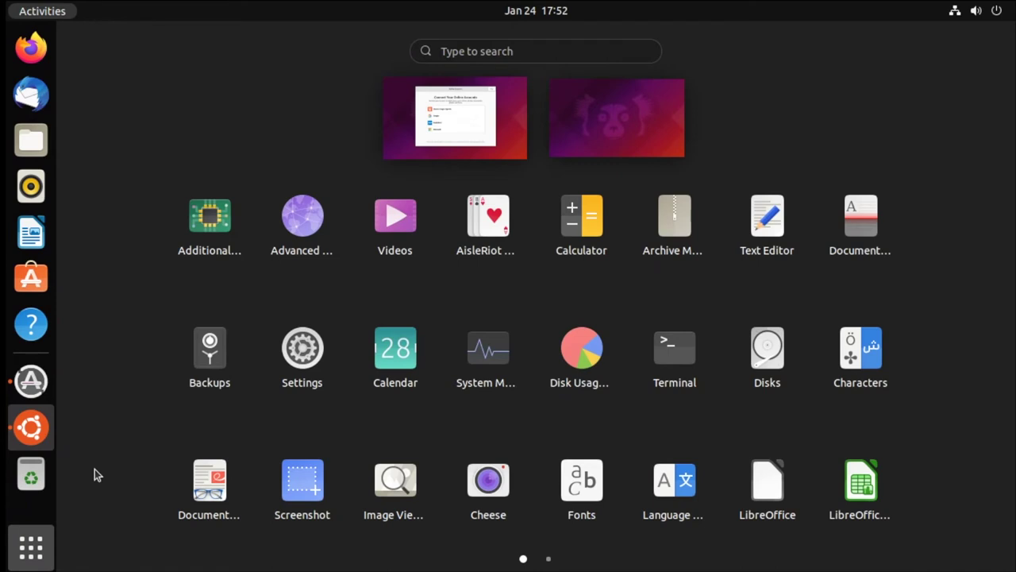
text(disks)
key(Return)
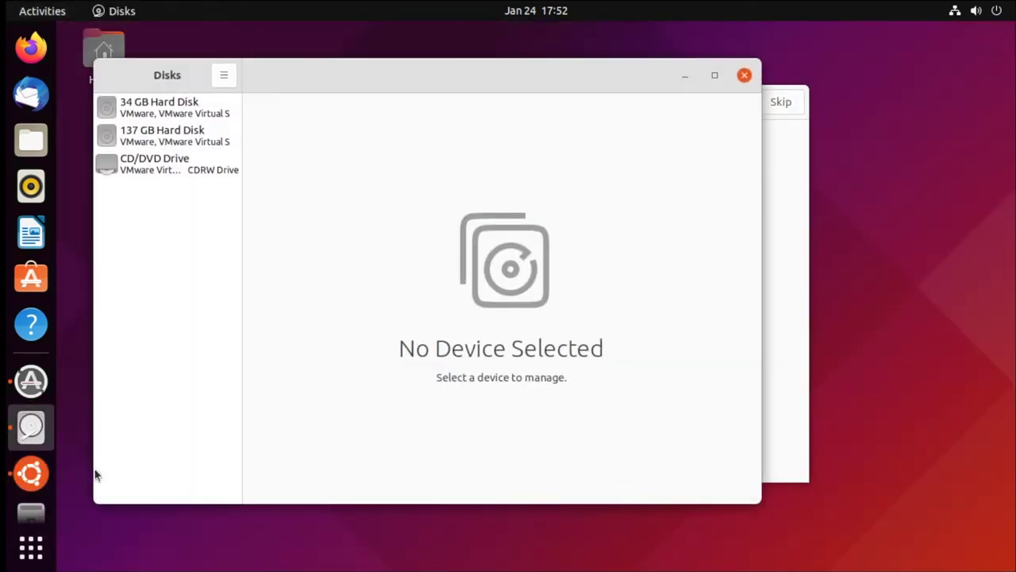
Inspect the partitions and mount points on the 34 GB and 137 GB hard disks, and close Disks
click(189, 115)
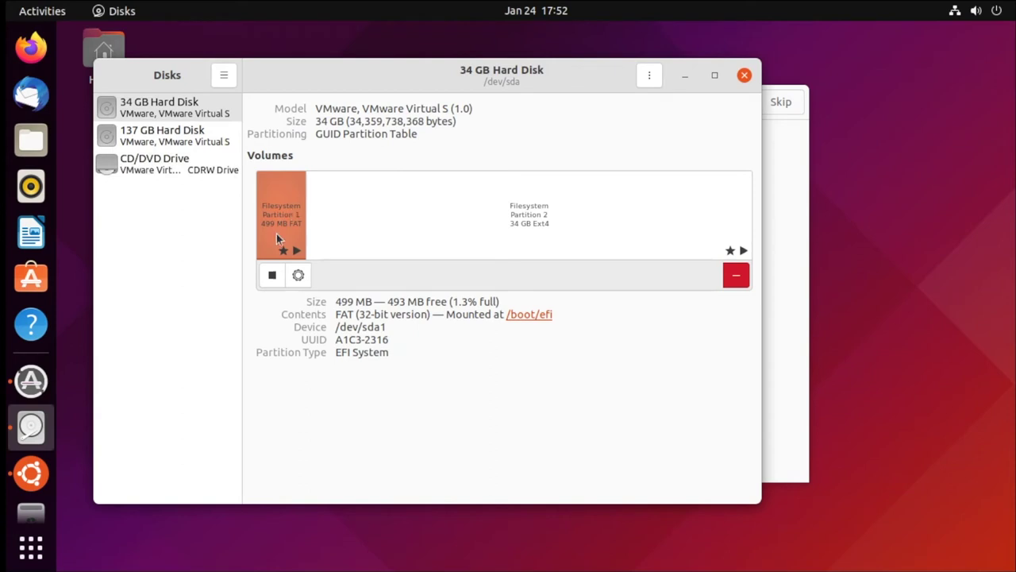
click(425, 214)
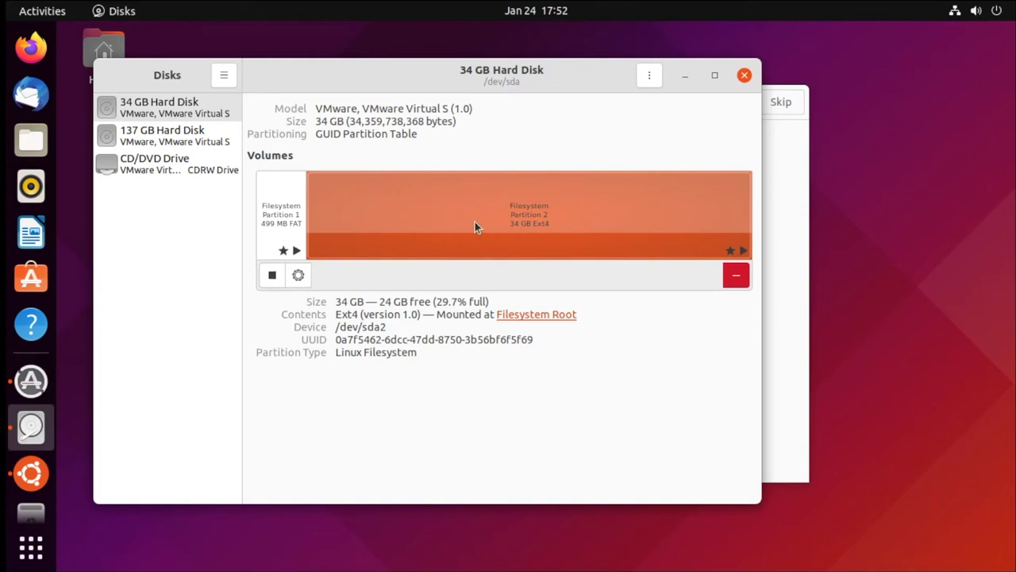
click(189, 138)
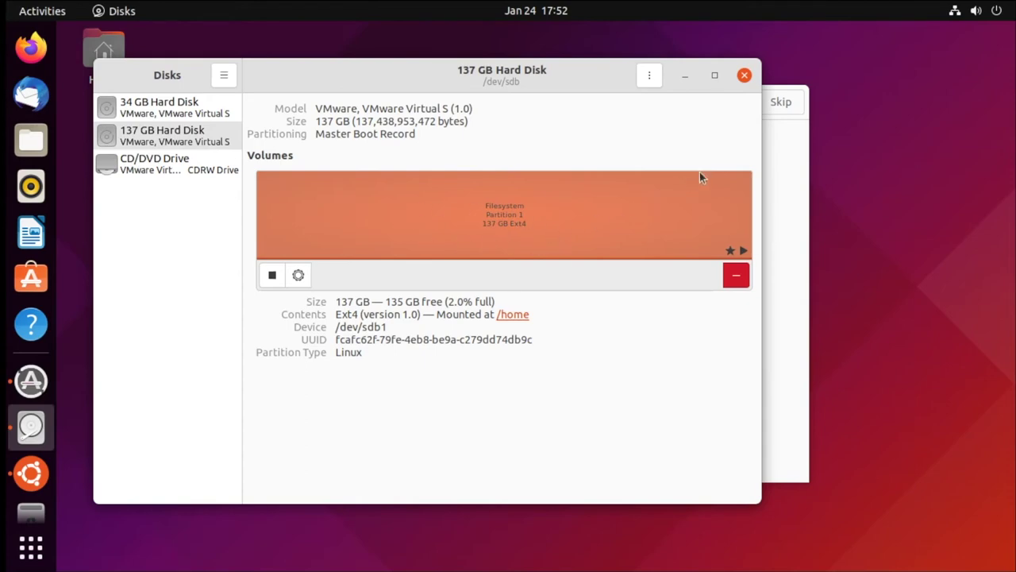
click(744, 75)
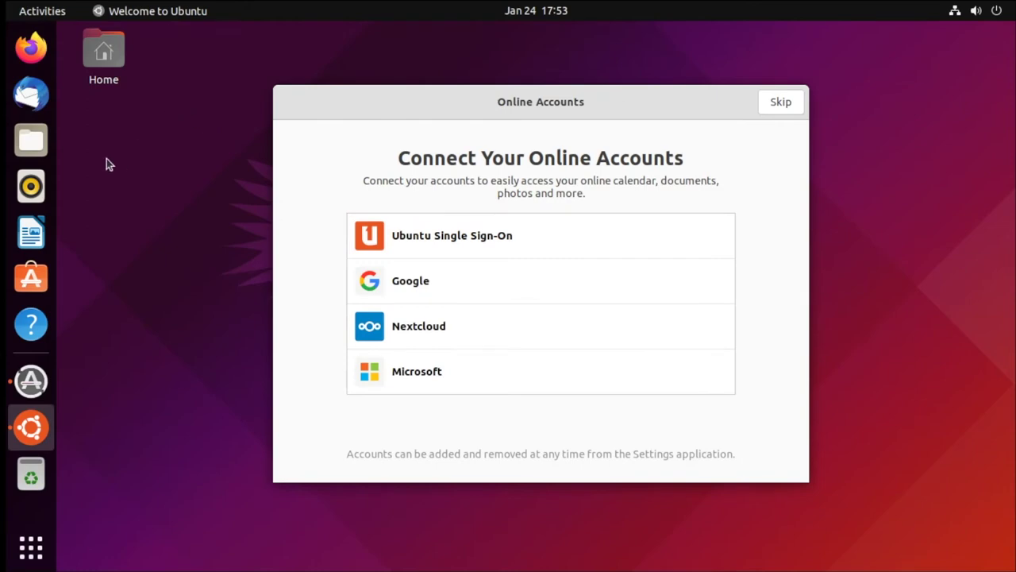
Browse in Files from the home folder up to the Computer root and back through home into the user's folder
click(31, 141)
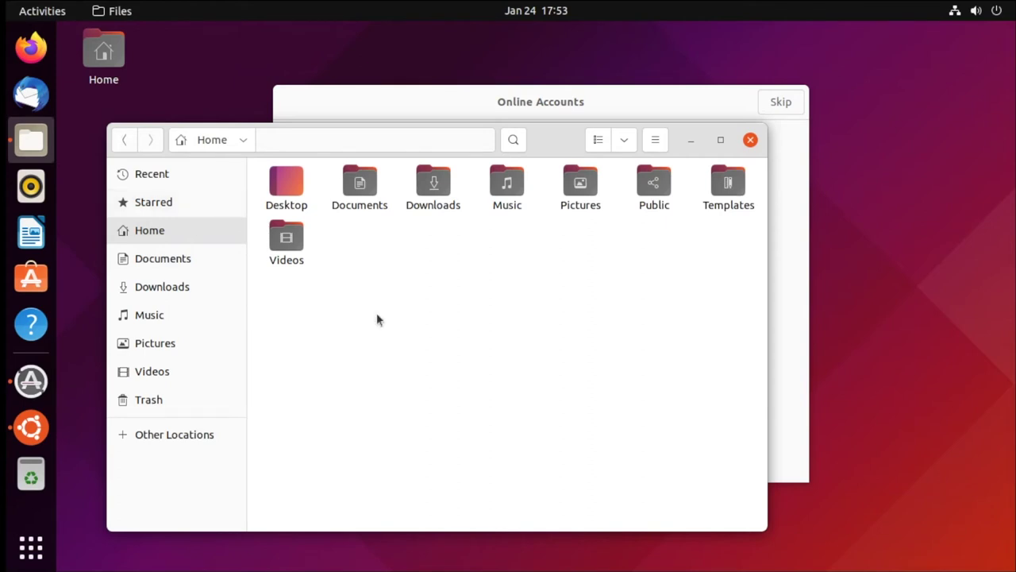
key(alt+Up)
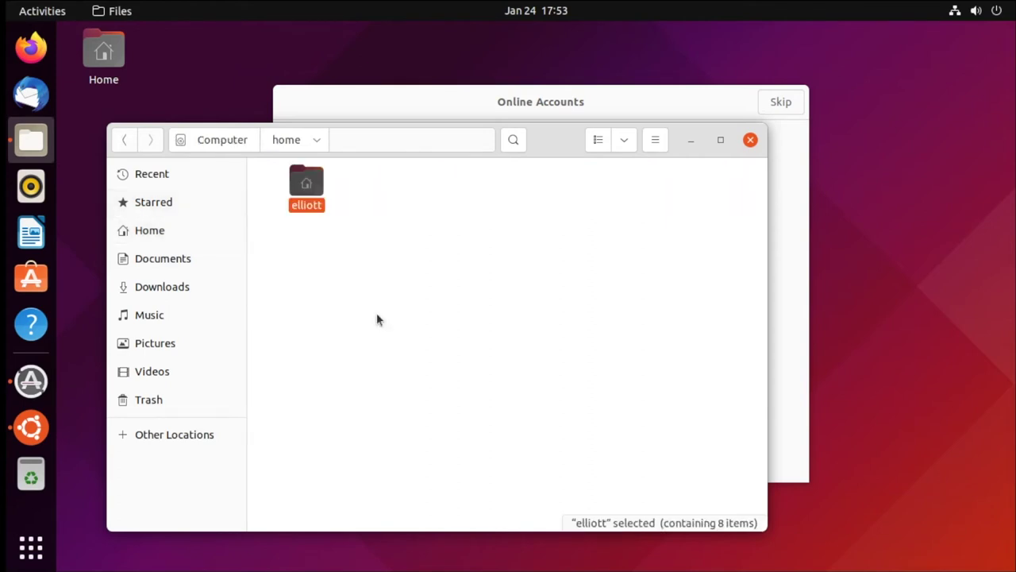
click(388, 215)
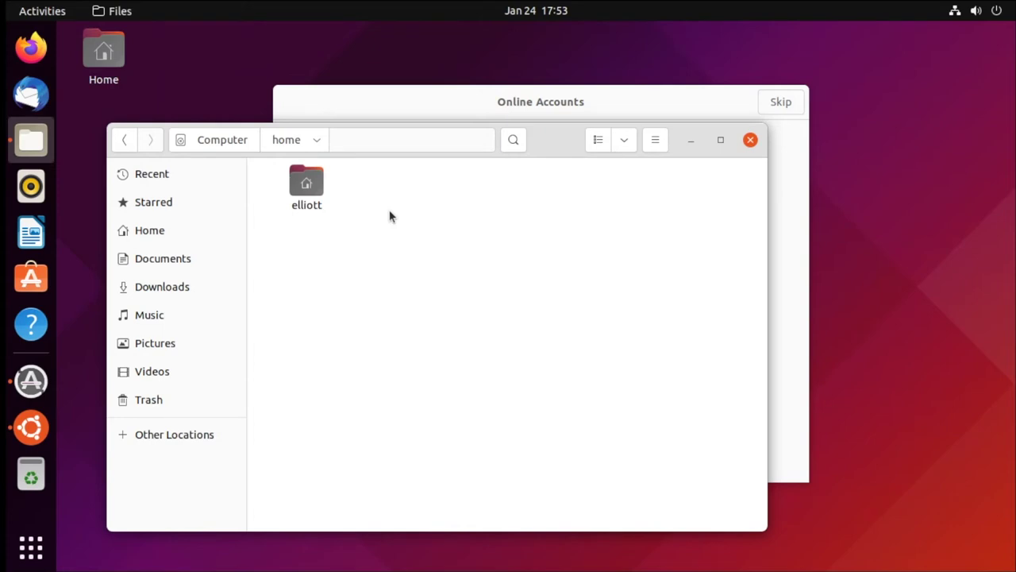
key(alt+Up)
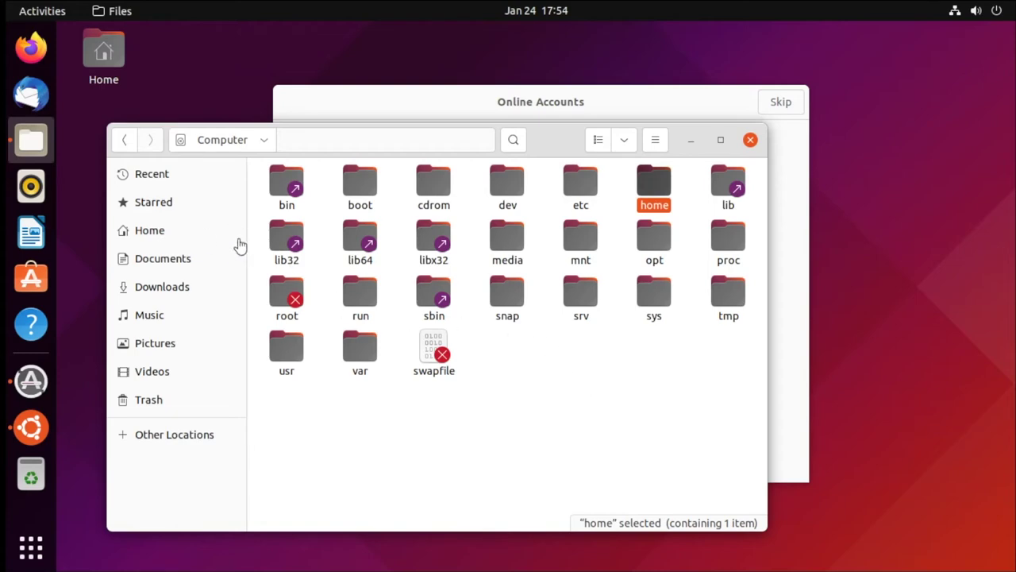
double_click(656, 185)
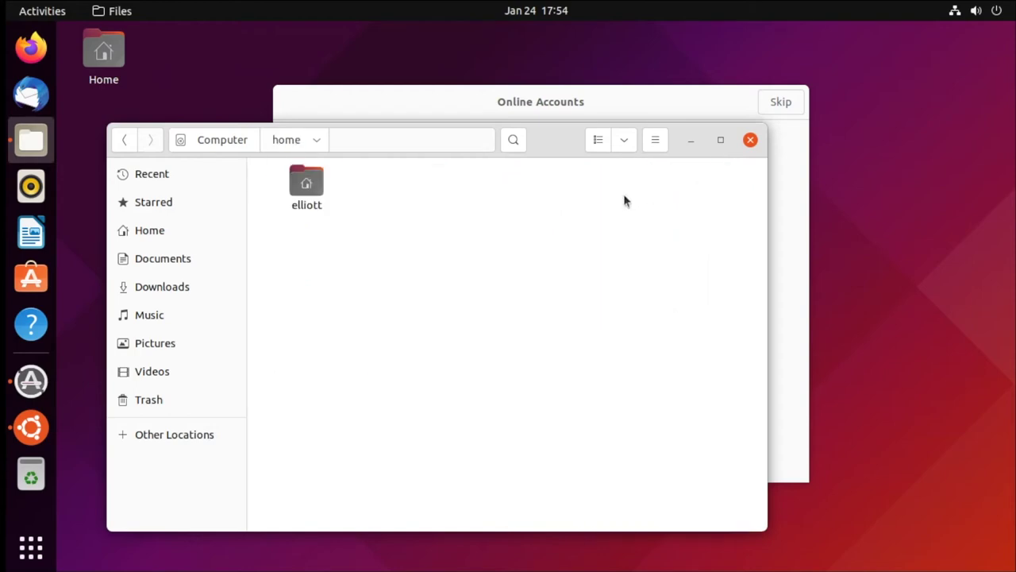
double_click(308, 186)
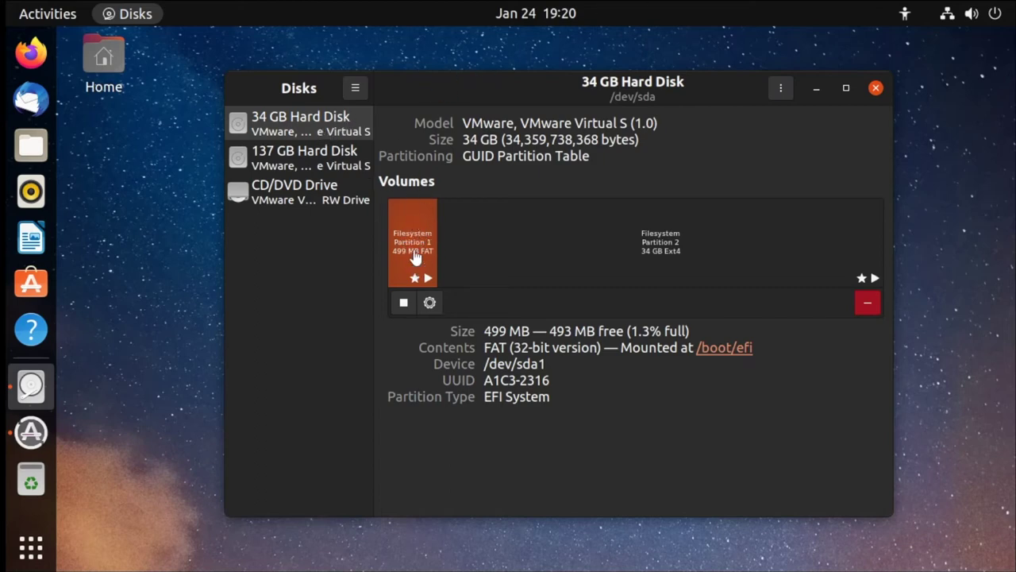
Inspect Partition 2 of the 34 GB disk and the volumes of the 137 GB disk, and close Disks
click(556, 252)
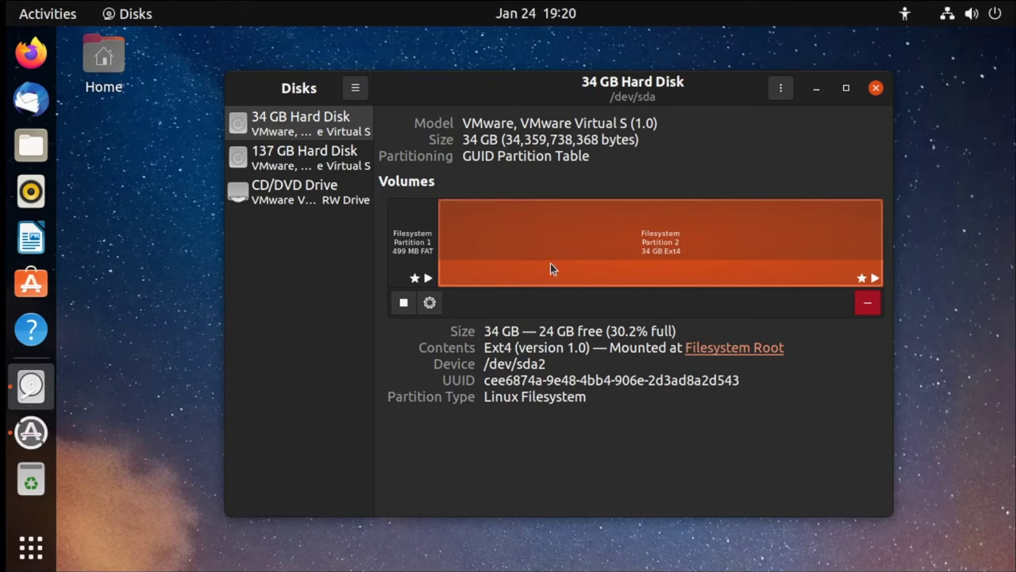
click(341, 168)
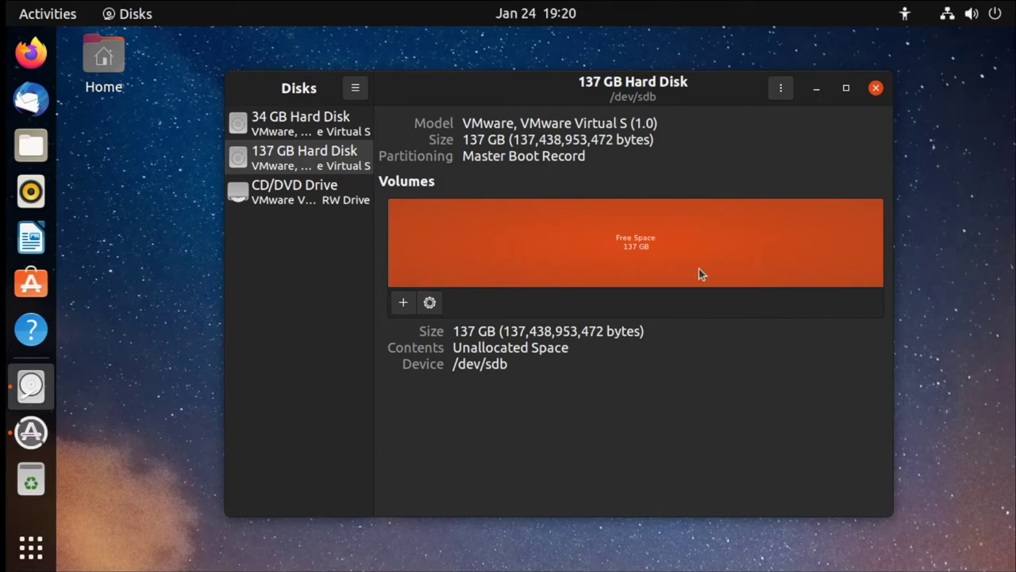
click(876, 87)
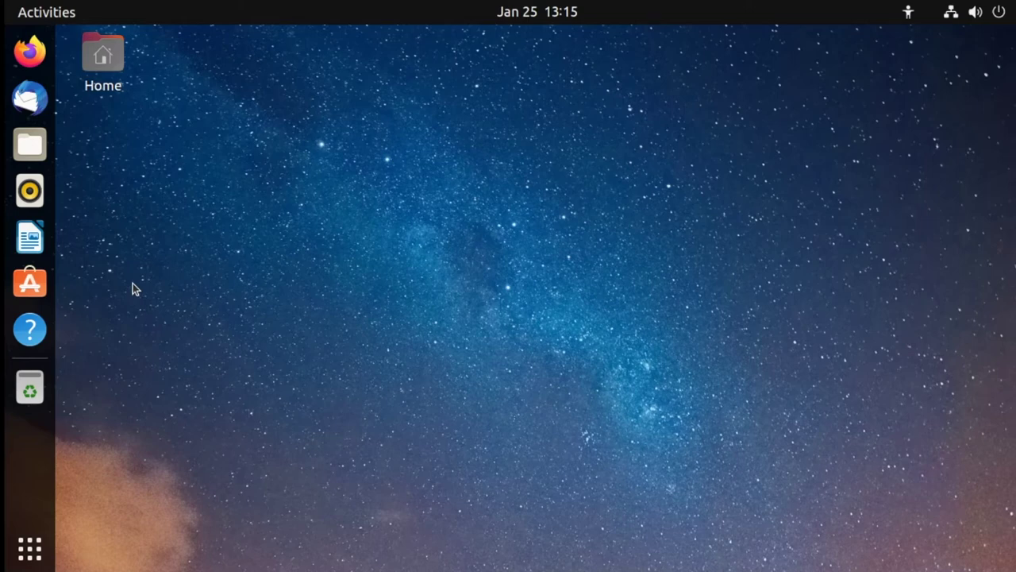
Search Ubuntu Software for "gparted" and open the GParted Partition Editor's details
click(30, 282)
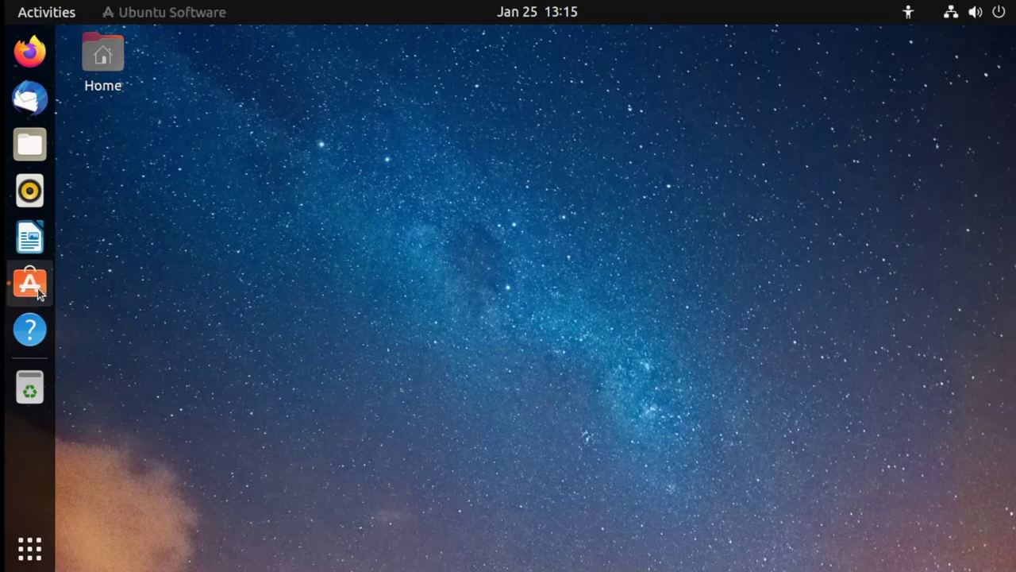
click(112, 82)
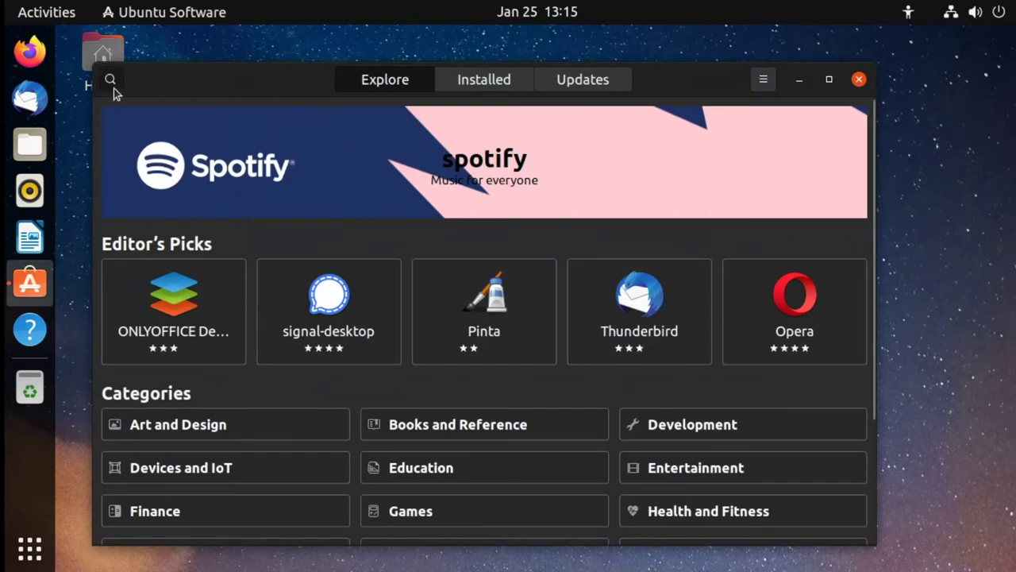
text(gparted)
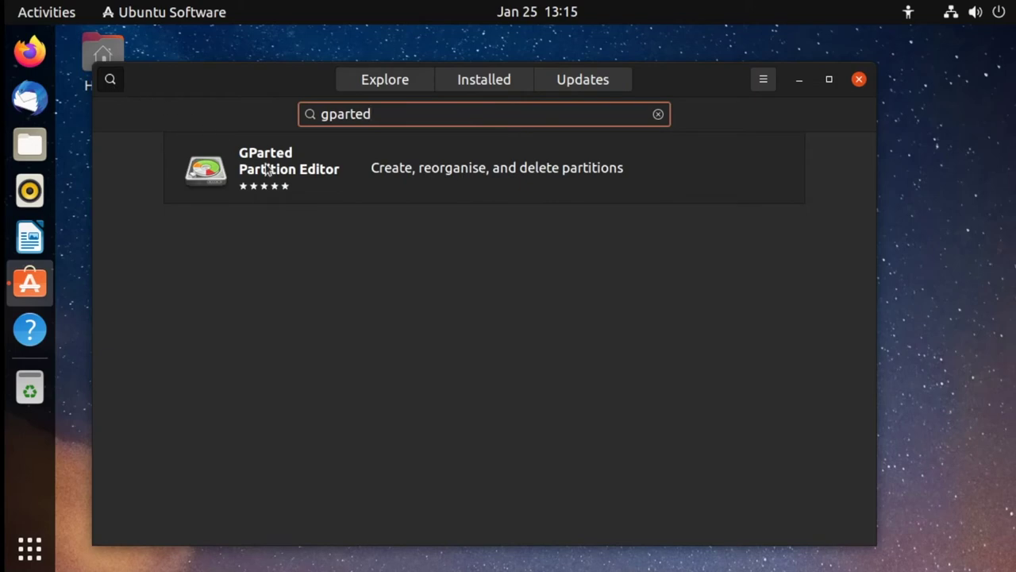
click(319, 184)
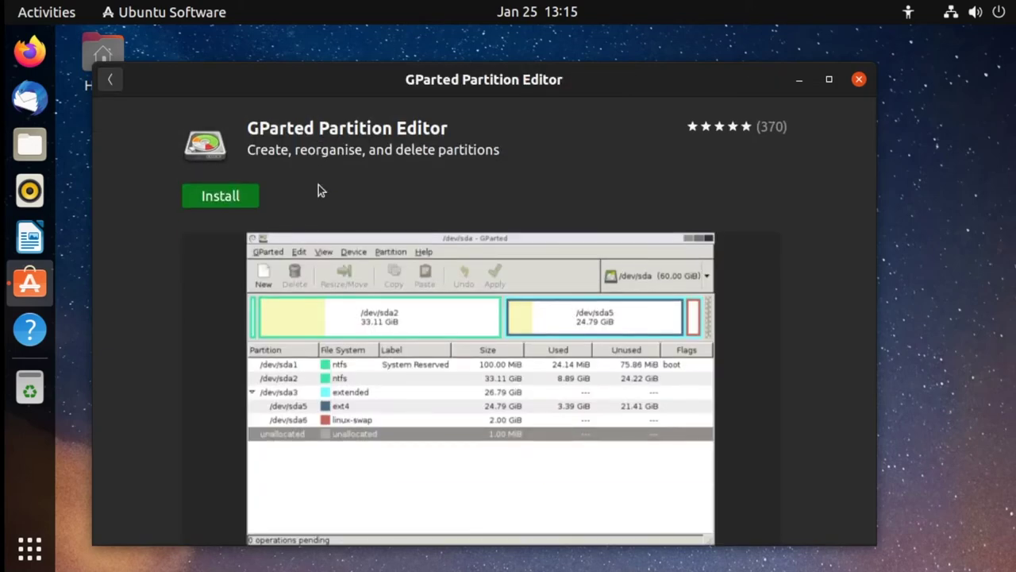
Install GParted Partition Editor, authenticating with the account password, and close the software store
click(231, 202)
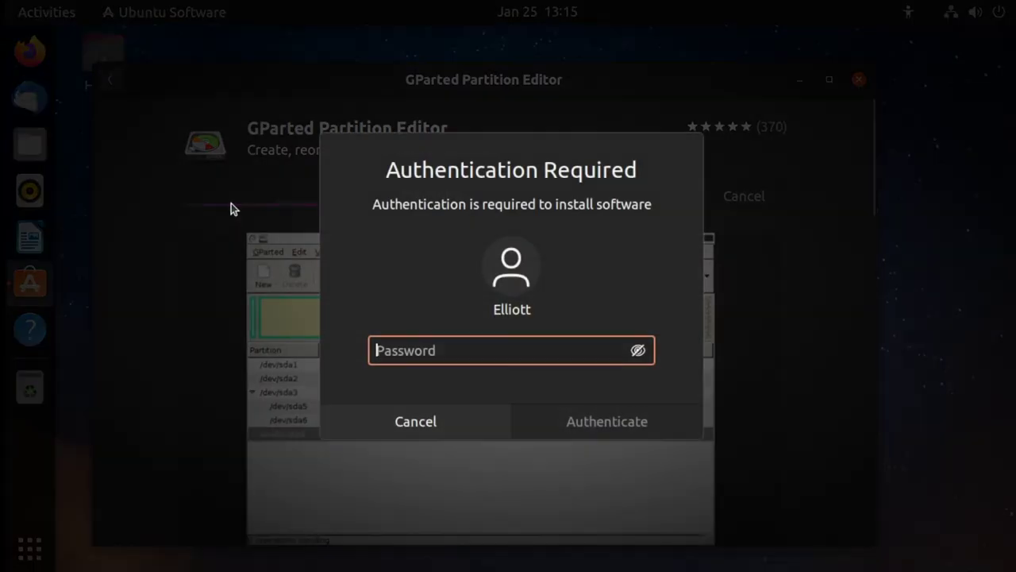
text(••)
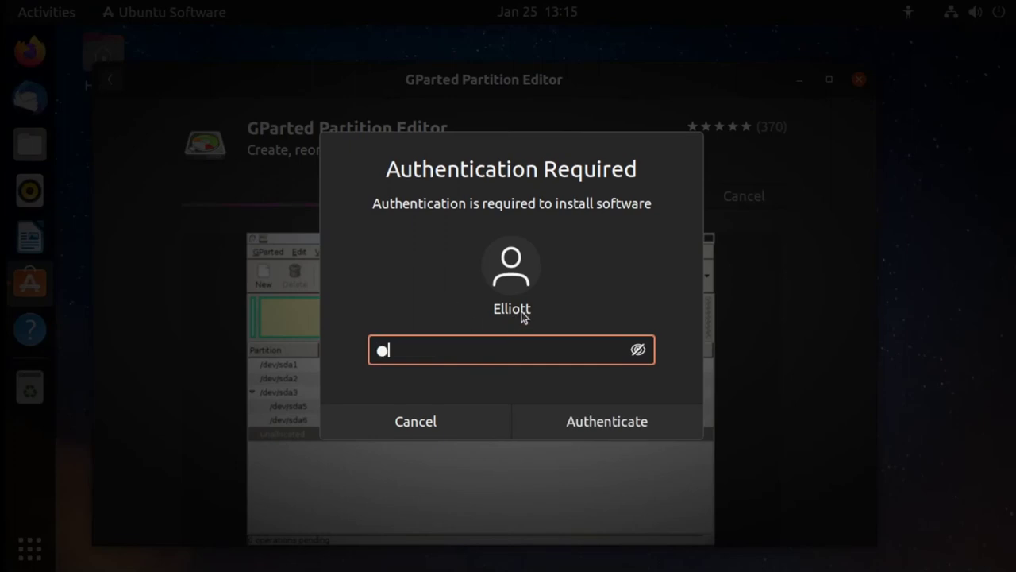
text(•)
key(Return)
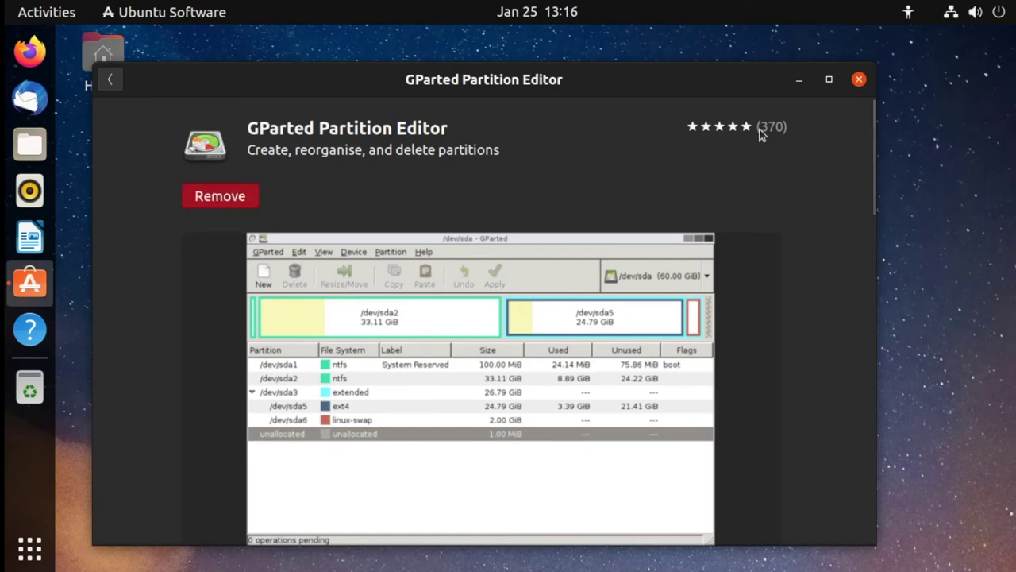
click(858, 80)
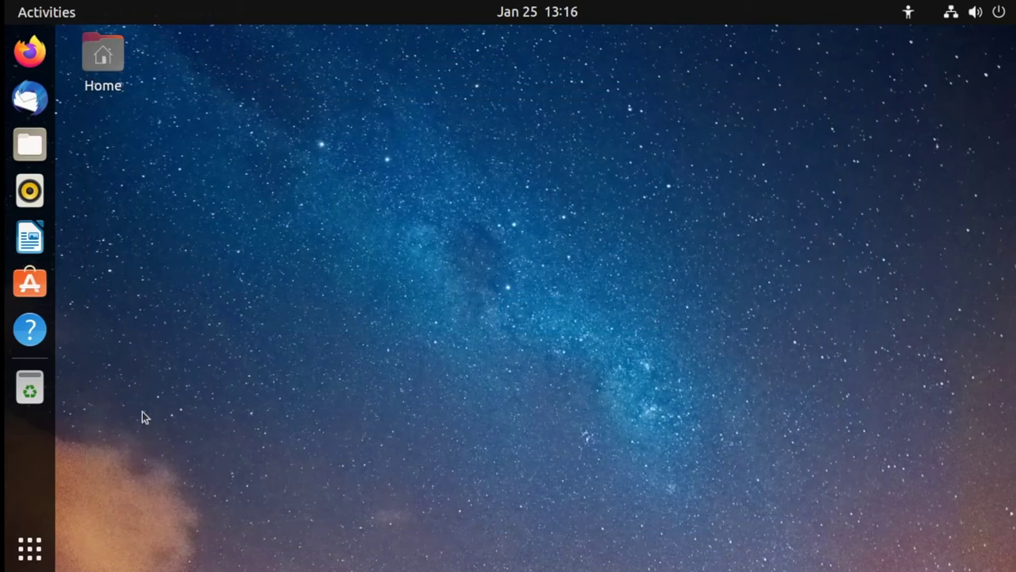
Search the installed applications for "gp" and launch GParted, authenticating with the account password
click(29, 547)
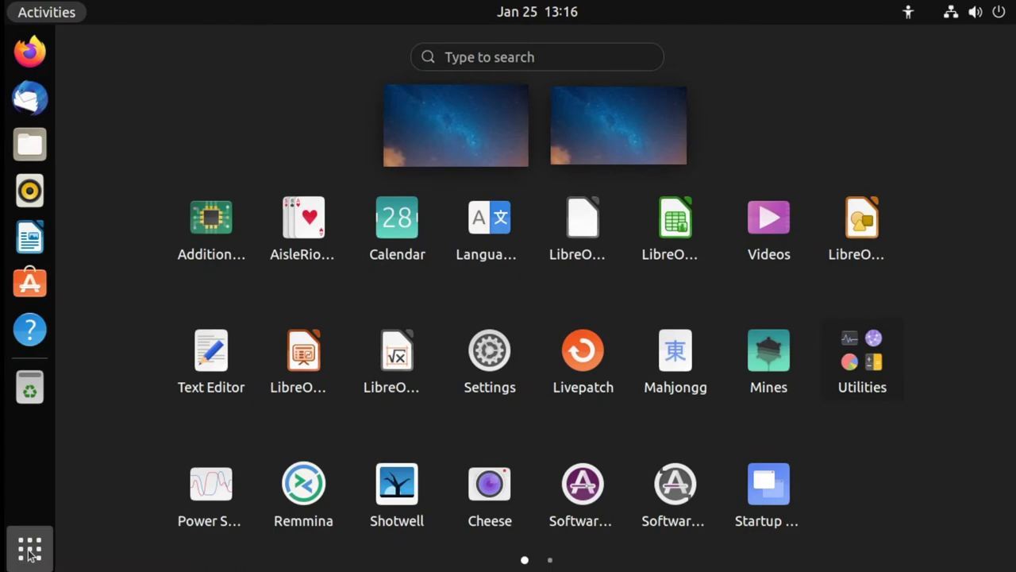
text(gp)
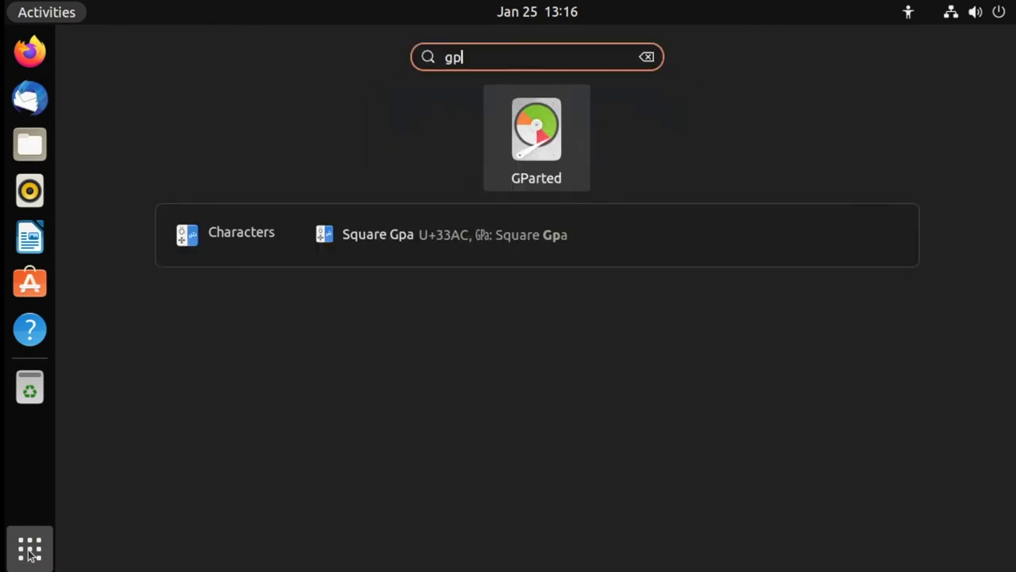
key(Return)
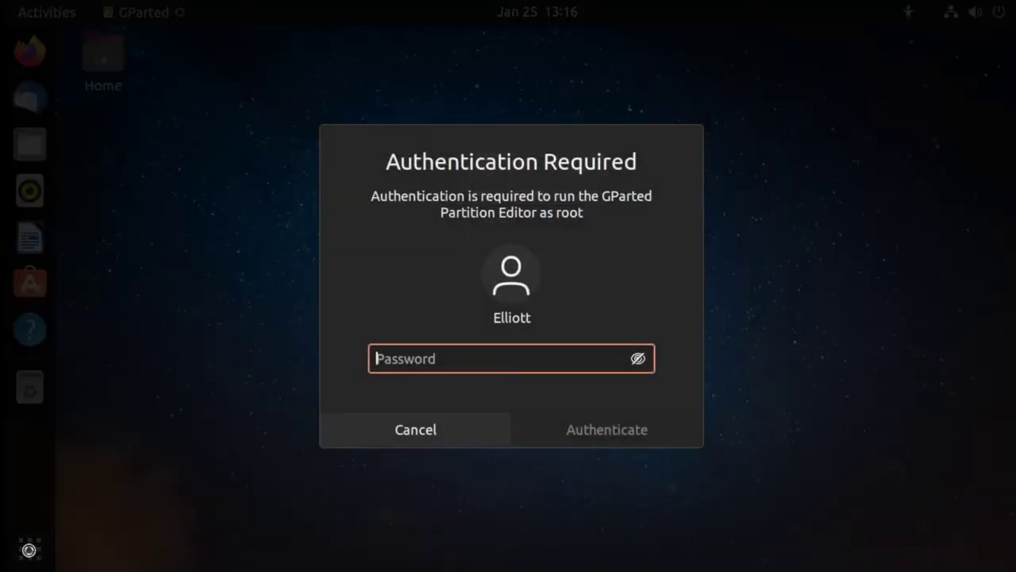
key(ctrl+v)
key(Return)
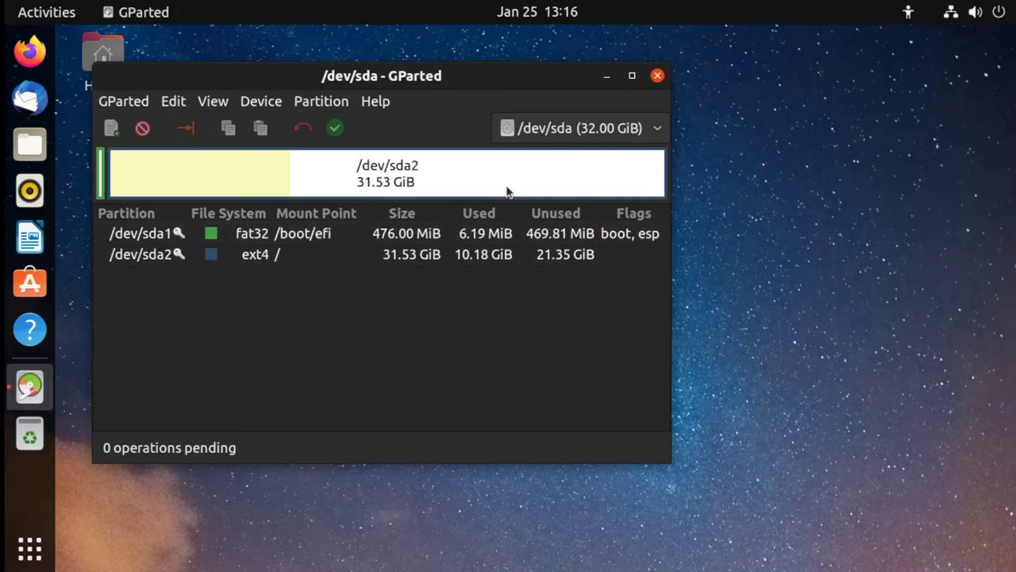
Switch GParted to the 128 GiB device /dev/sdb
click(650, 130)
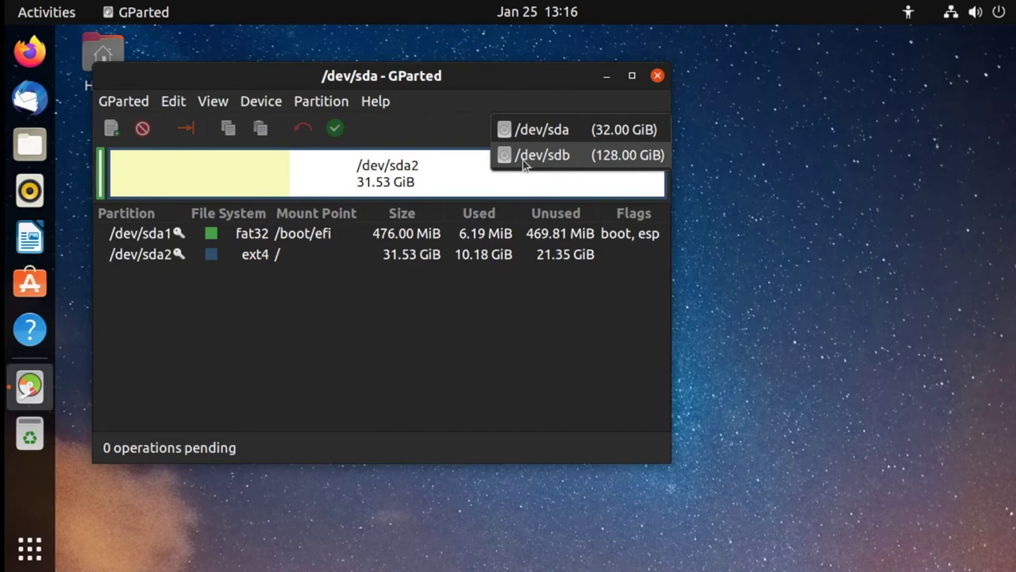
click(581, 159)
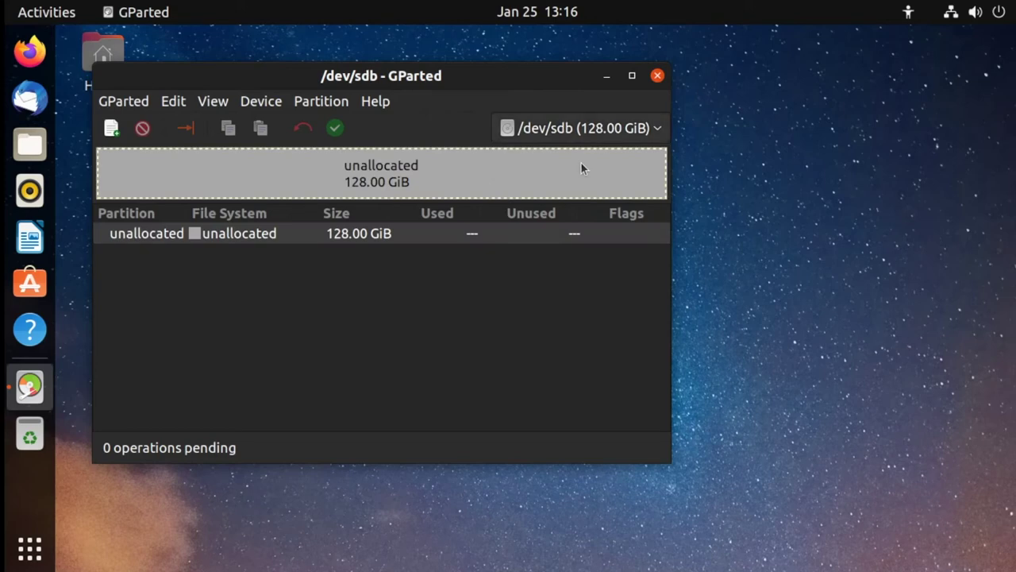
right_click(265, 242)
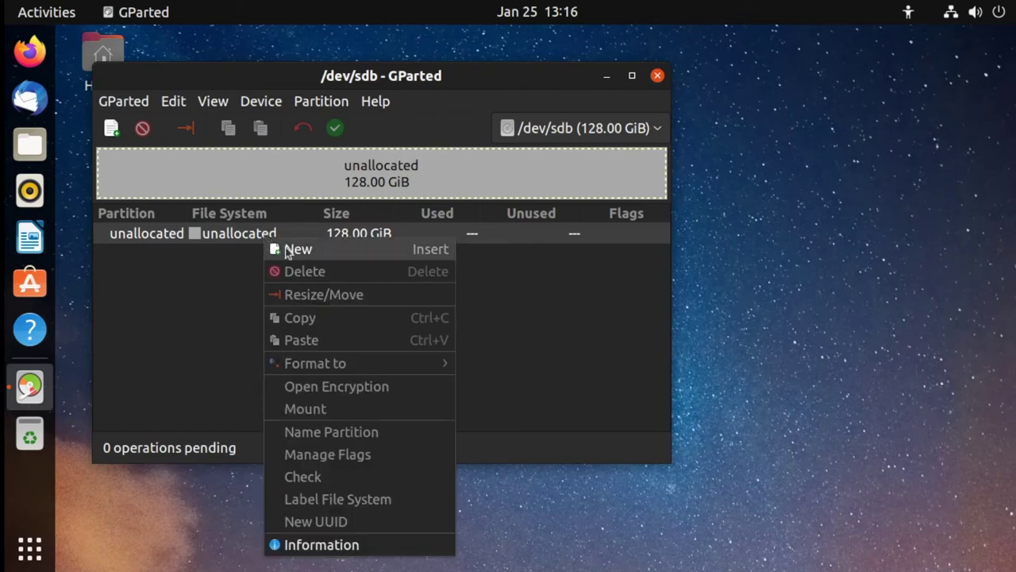
click(250, 283)
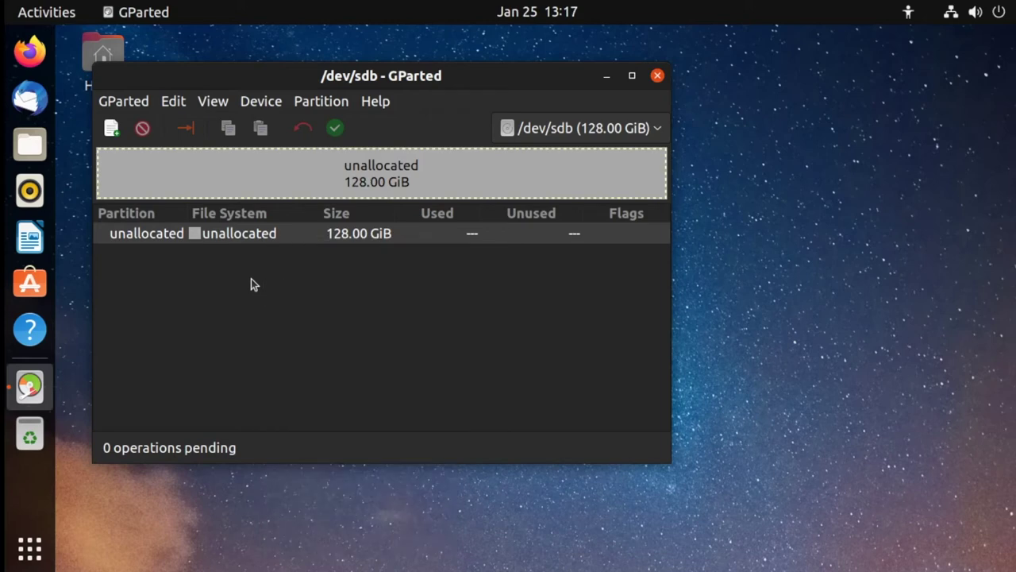
click(271, 105)
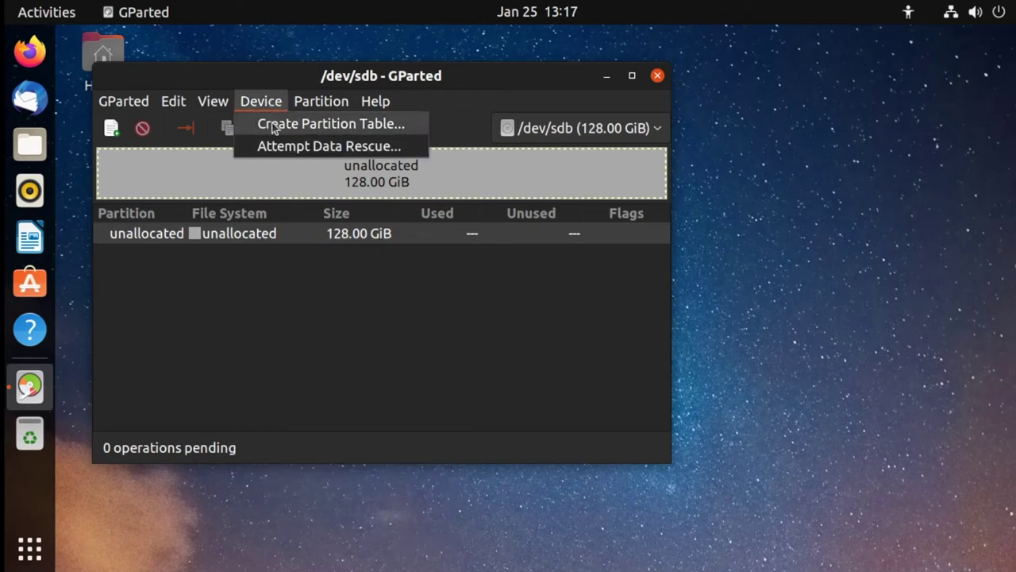
click(274, 233)
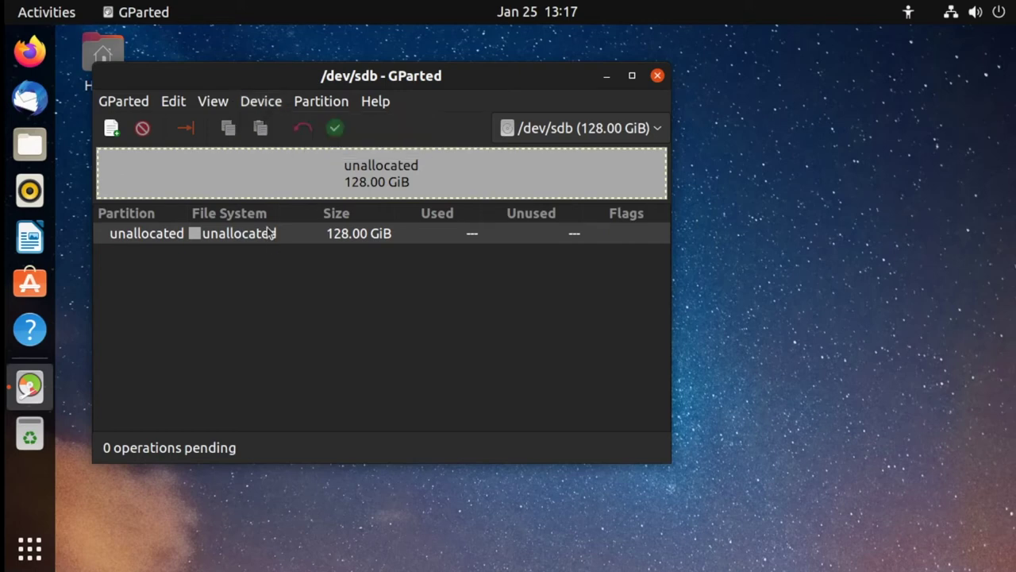
Queue a new primary ext4 partition labelled "Data" with a size of 131071 MiB in the unallocated space on /dev/sdb
right_click(269, 235)
key(Escape)
double_click(292, 246)
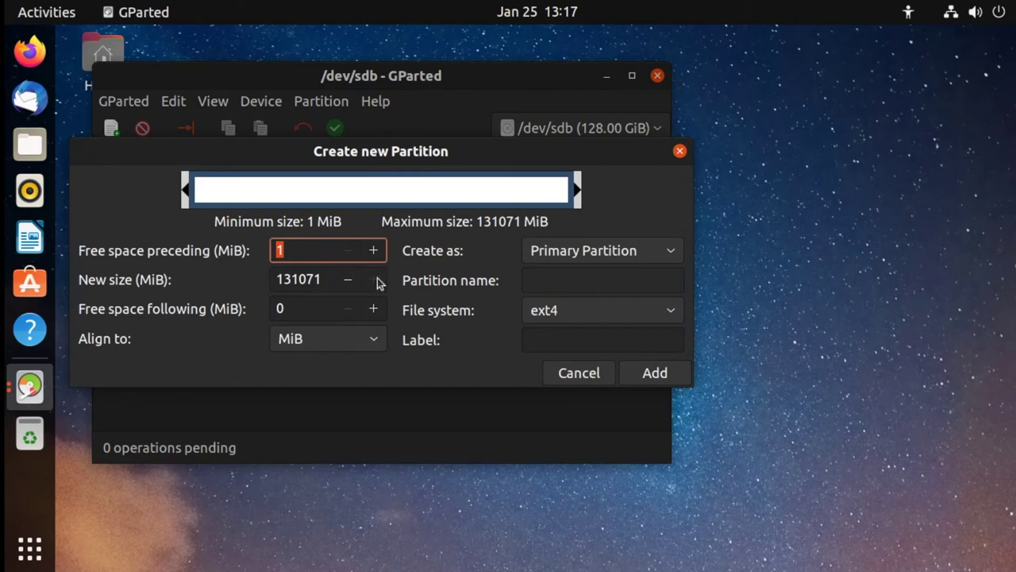
key(Tab)
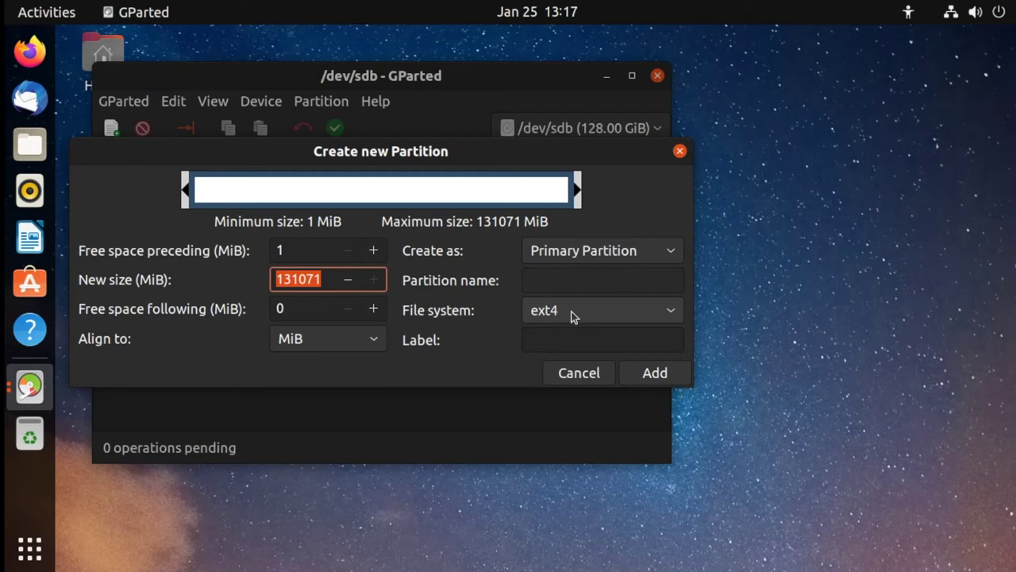
click(604, 338)
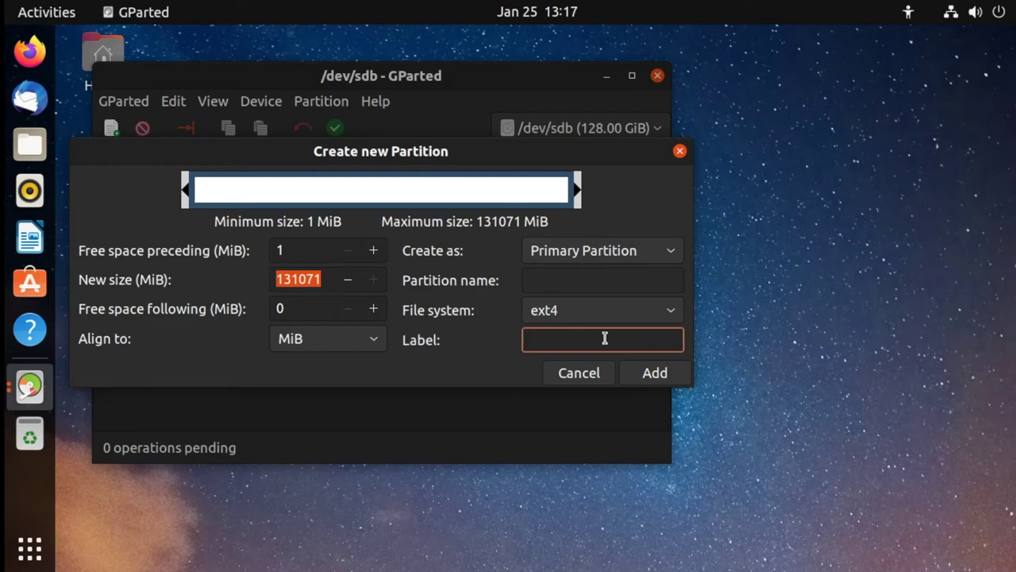
text(Data)
click(654, 373)
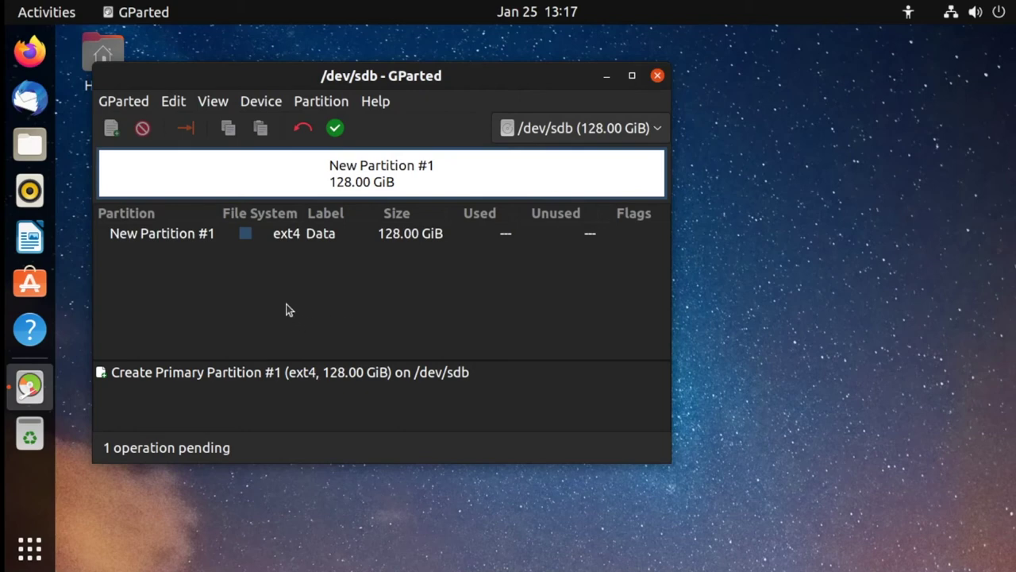
Apply the pending ext4 Data partition creation on /dev/sdb, then move GParted aside and open a terminal
click(335, 129)
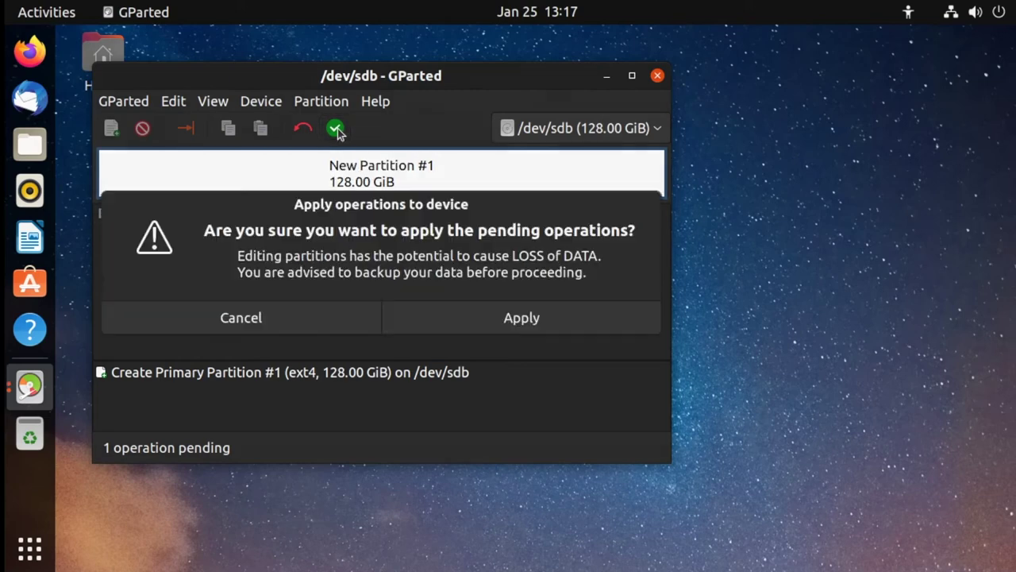
click(452, 319)
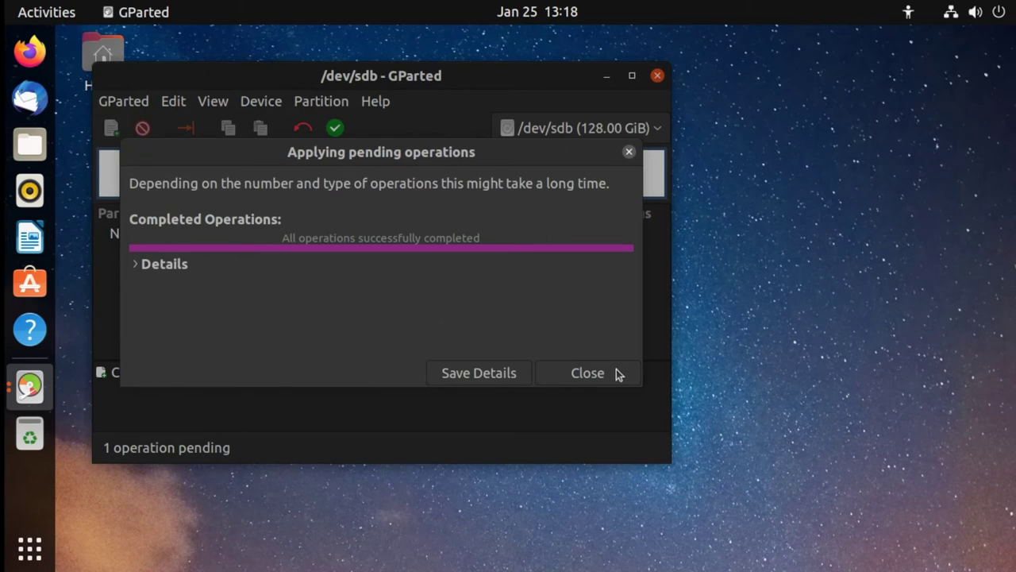
click(587, 376)
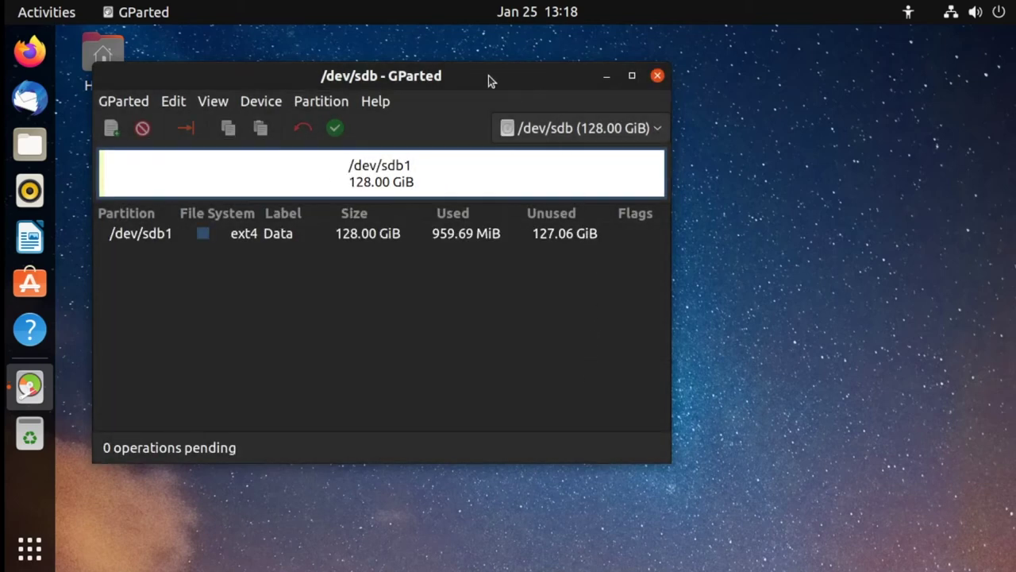
drag(489, 76, 814, 479)
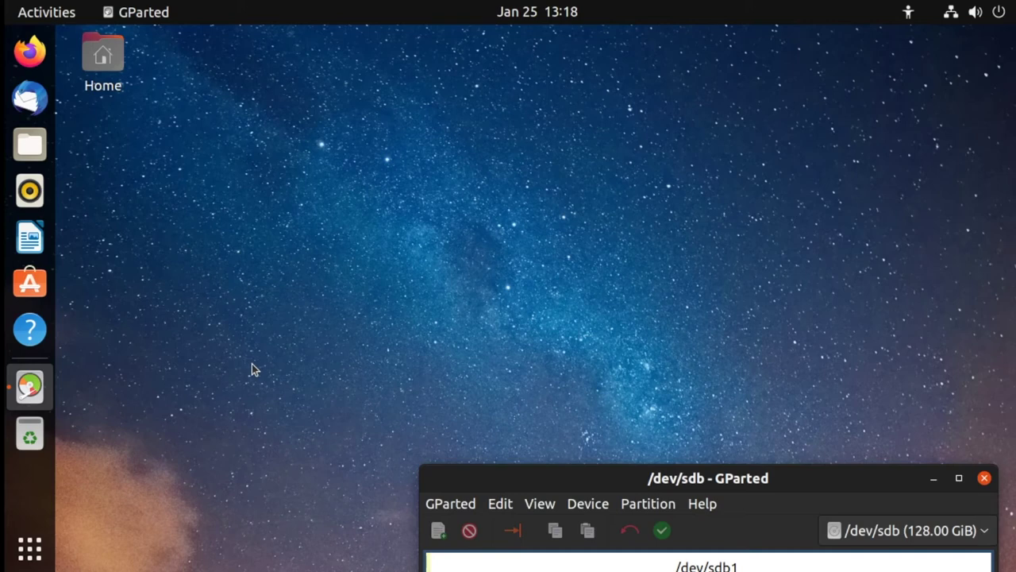
key(ctrl+alt+t)
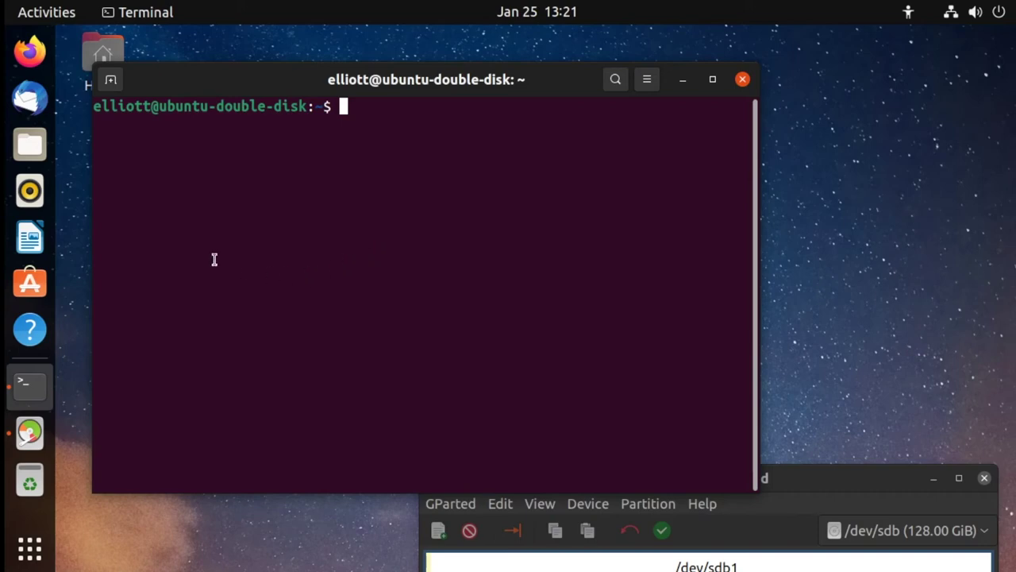
Browse to the root file system's mnt folder in the file manager, check its contents and close the window
click(30, 144)
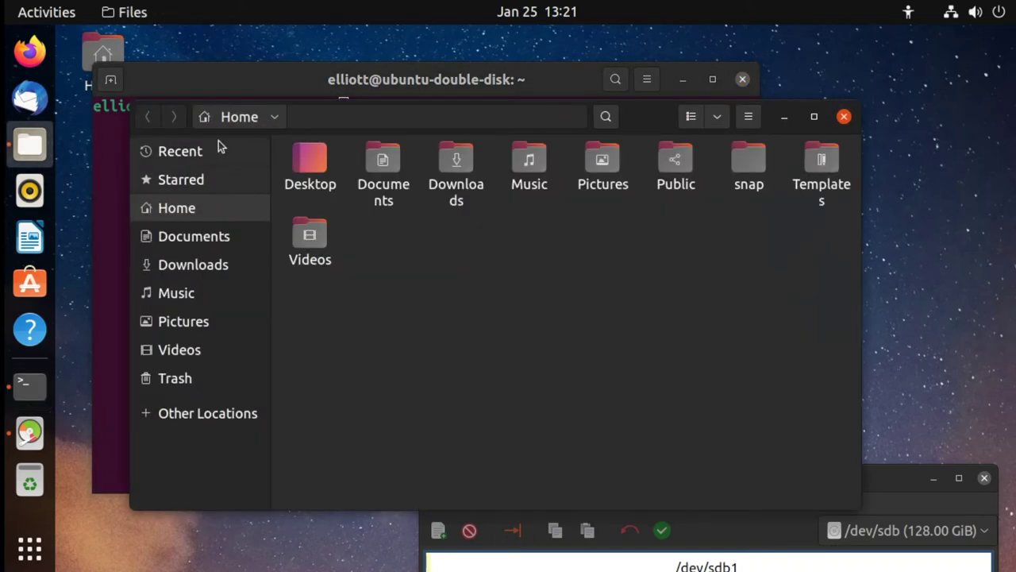
click(227, 419)
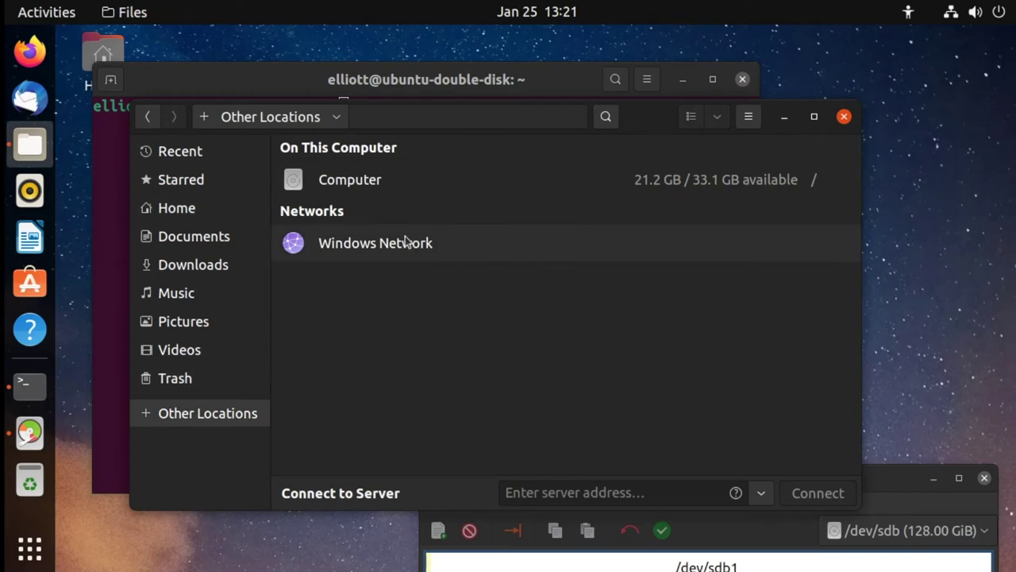
click(433, 192)
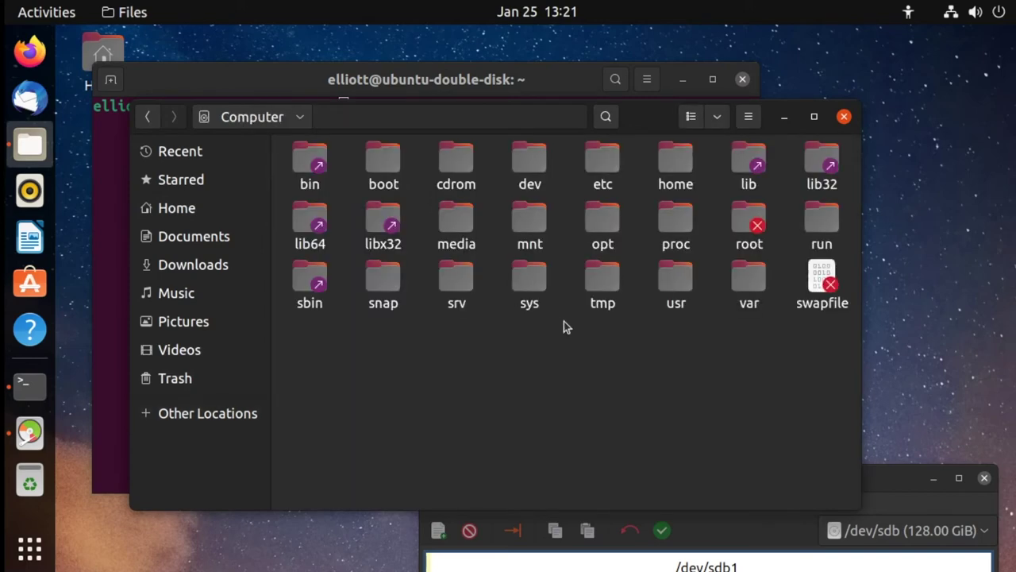
double_click(533, 226)
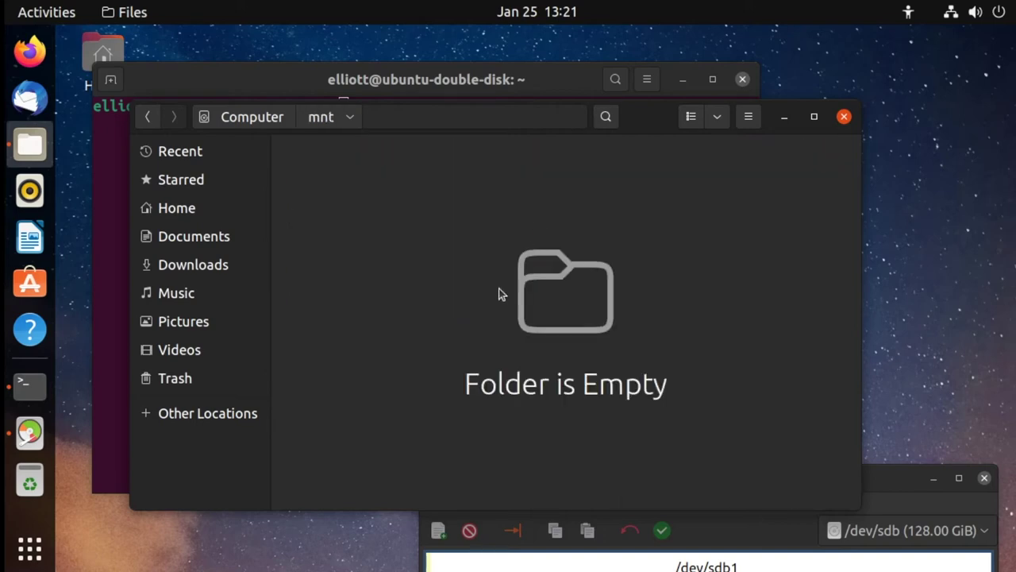
click(844, 117)
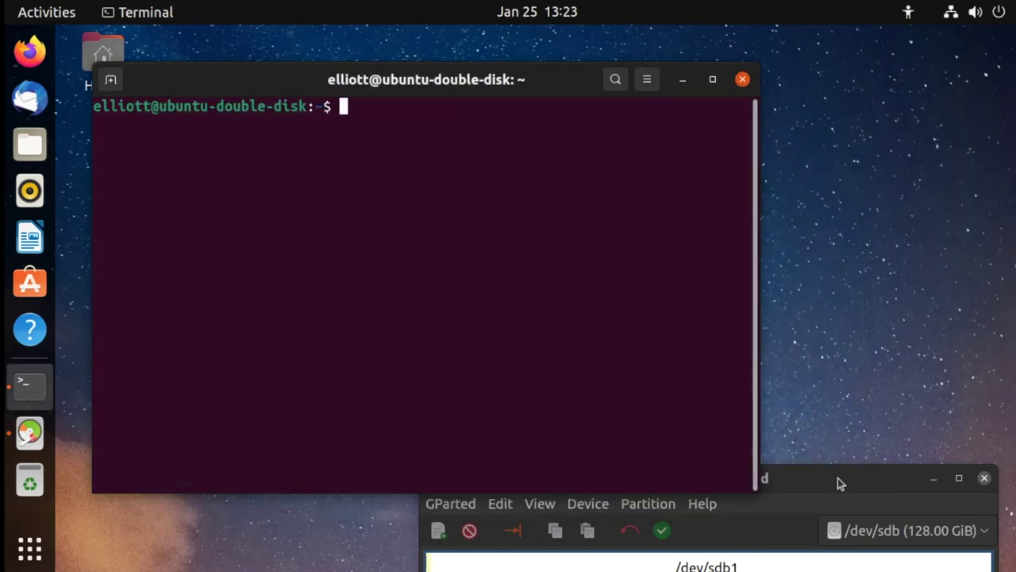
Reposition GParted so the /dev/sdb1 entry is readable, and run sudo mount /dev/sdb1 /mnt in the terminal
drag(840, 482, 865, 350)
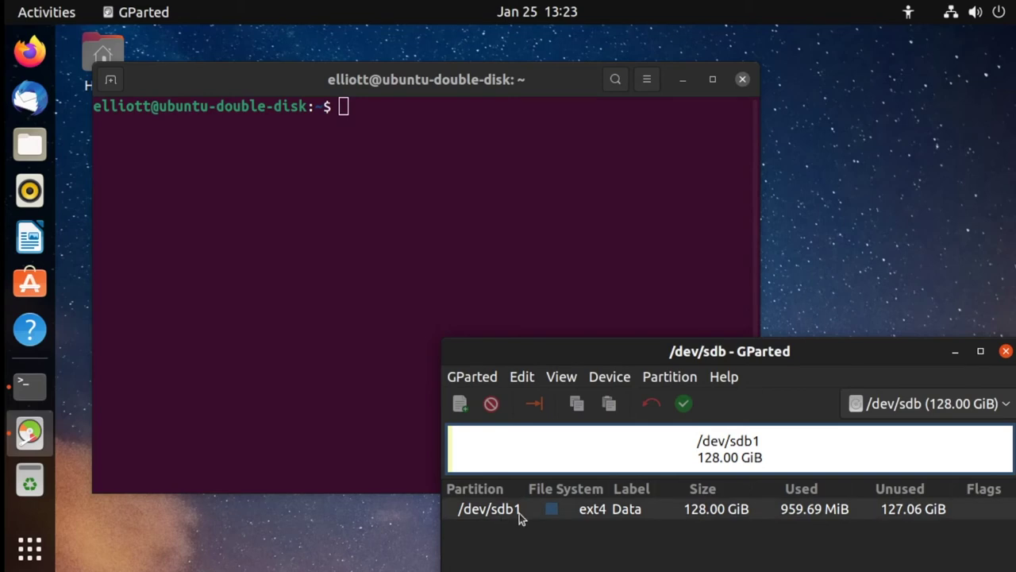
drag(715, 352, 714, 403)
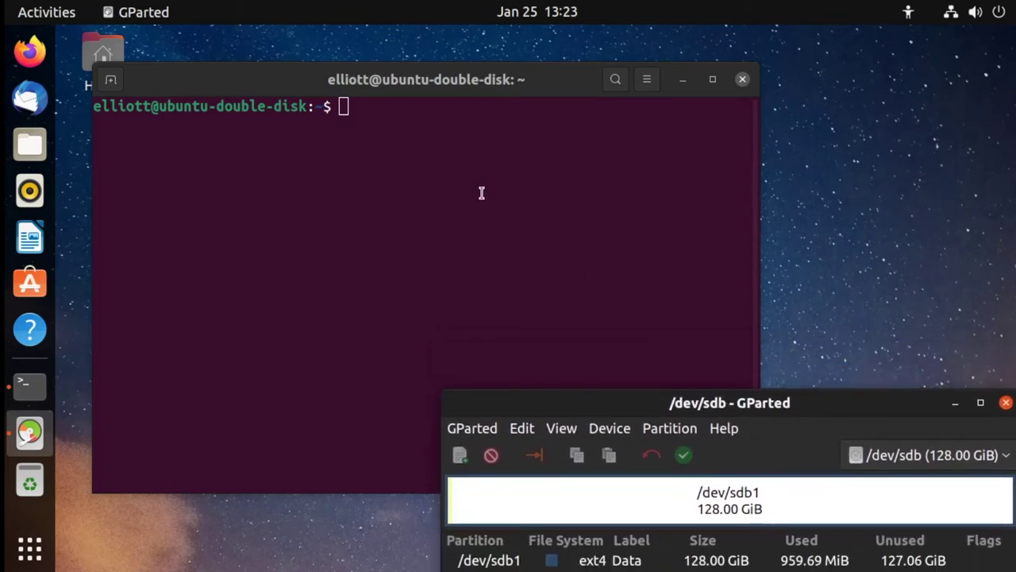
click(490, 201)
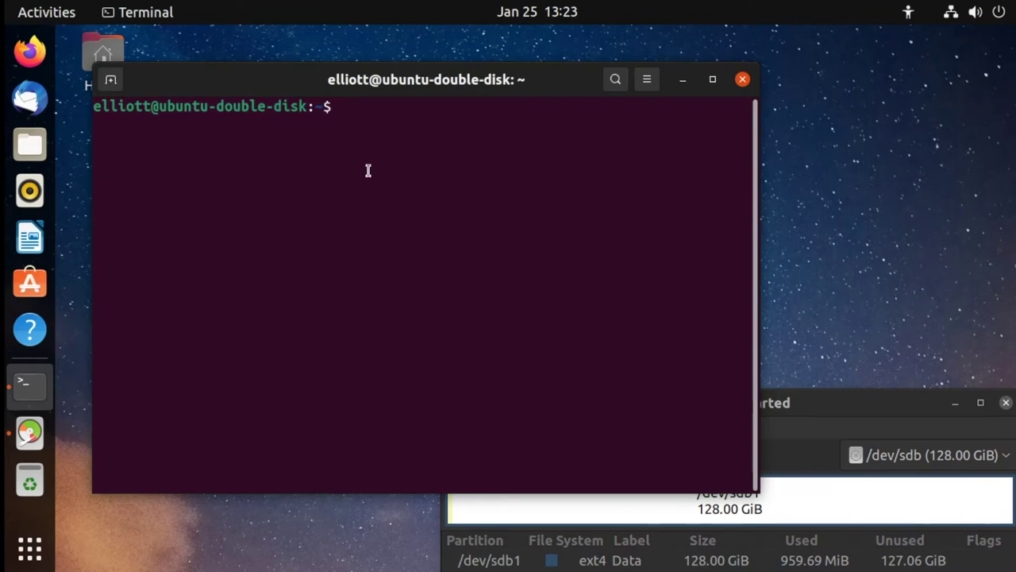
text(sudo mount)
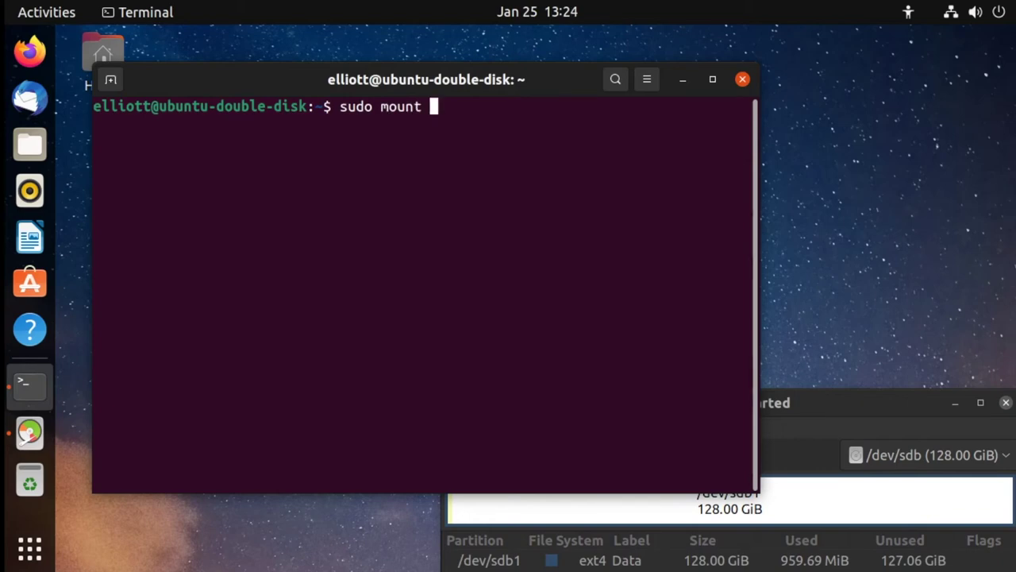
text( /dev/)
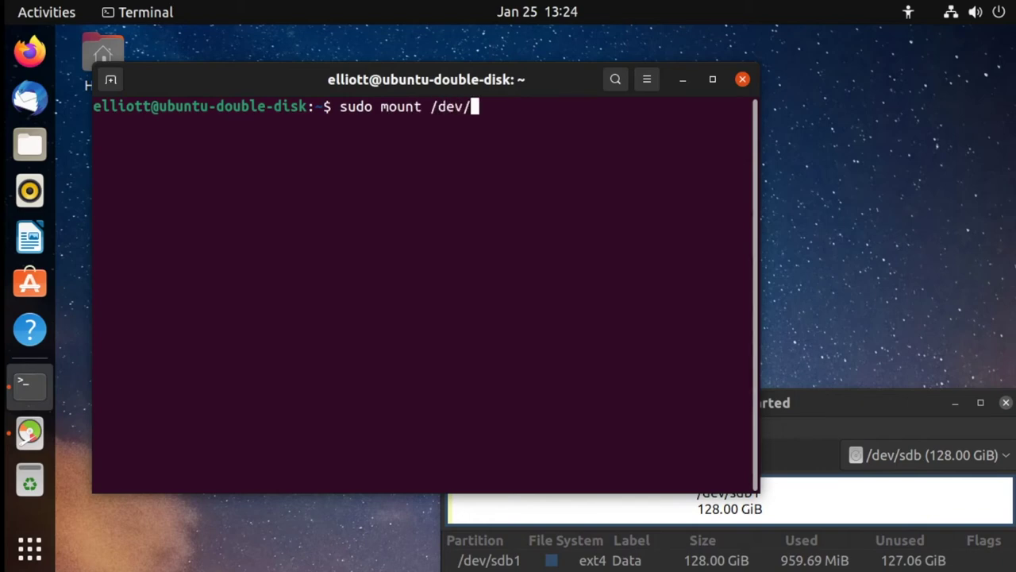
text(sdb1)
text(/mnt)
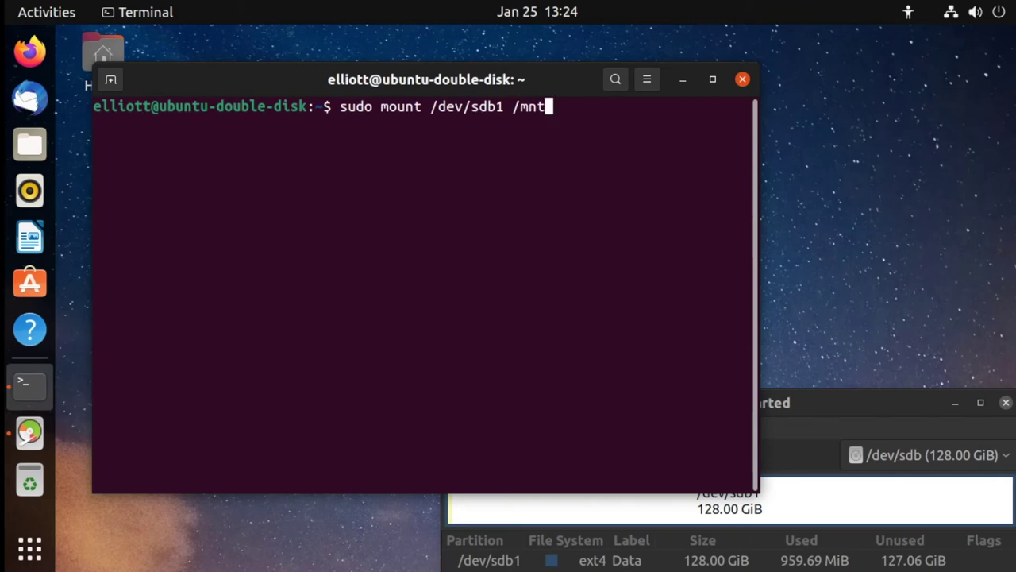
key(Return)
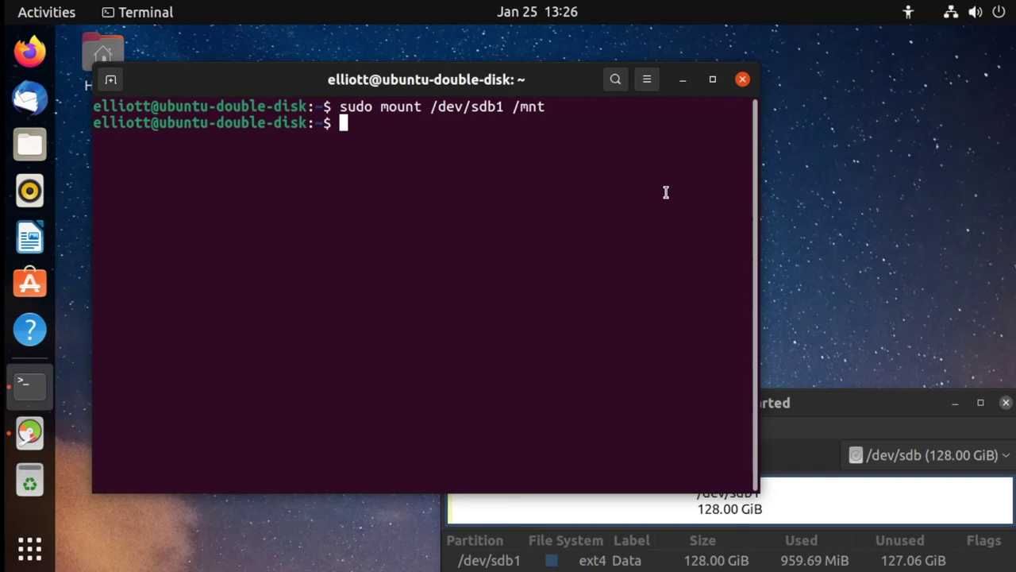
Copy everything under /home recursively to the mounted volume, preserving attributes, with sudo cp -rp /home/* /mnt
text(sudo )
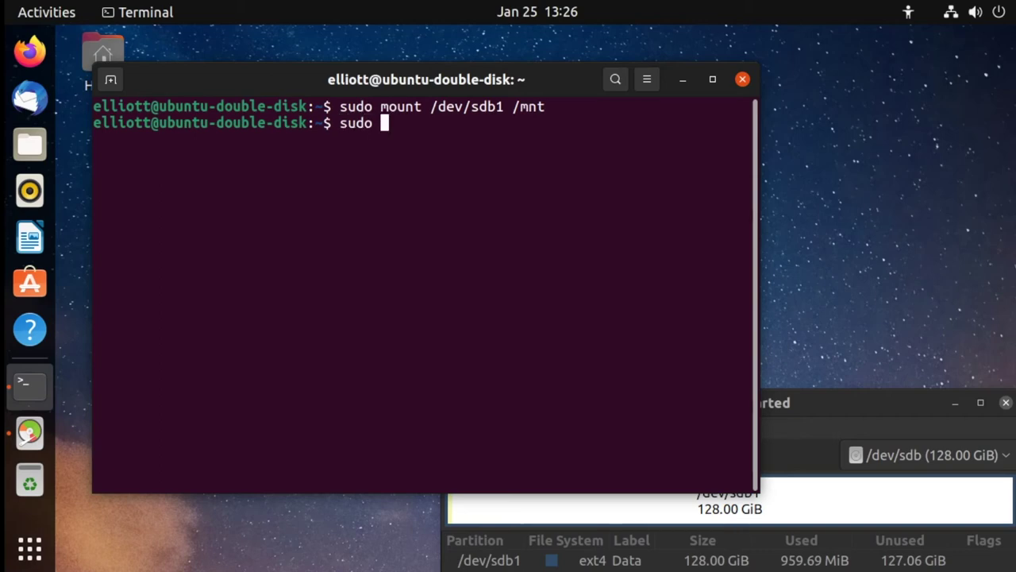
text(cp -rp)
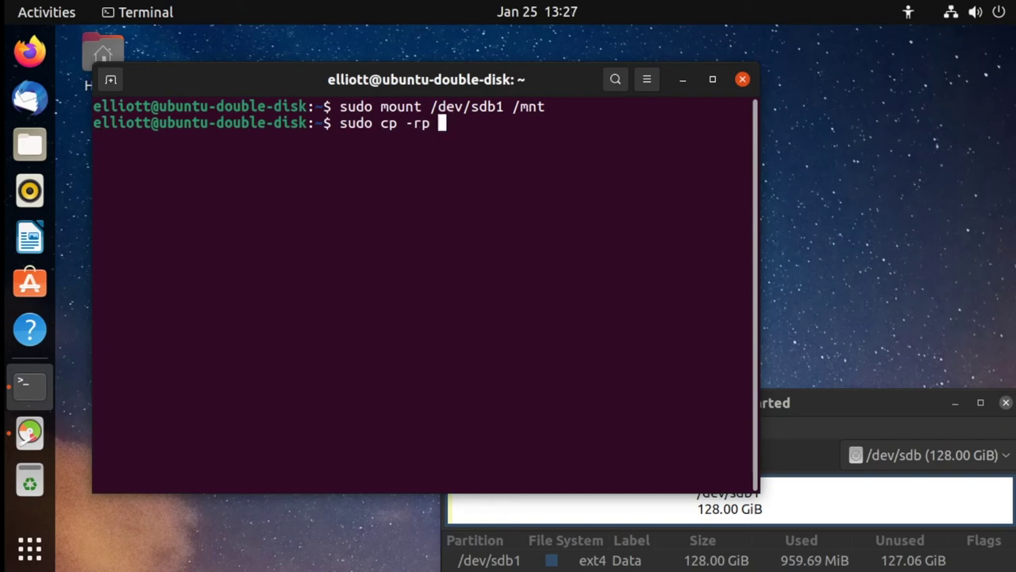
text(/home/)
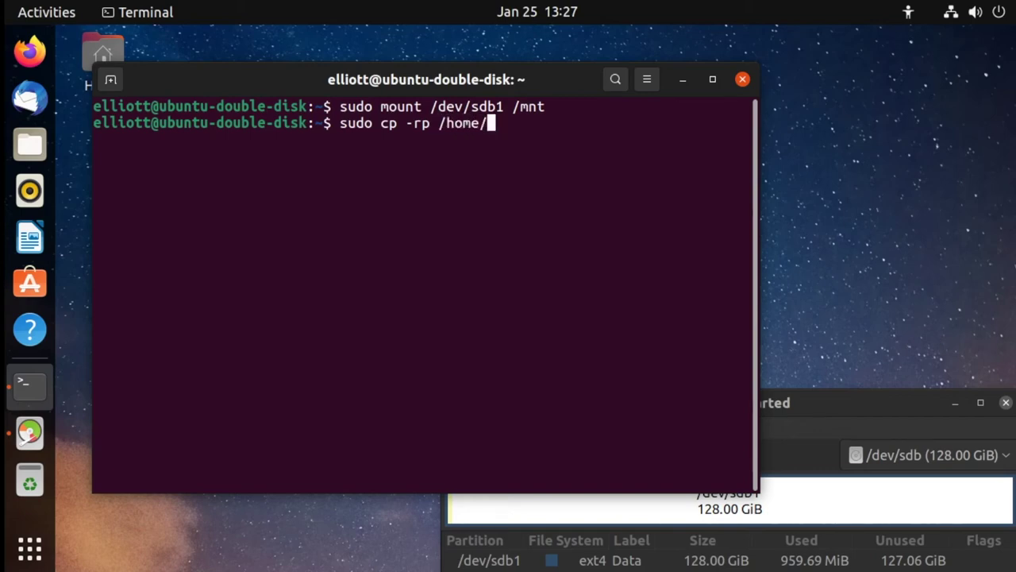
text(*)
text(/mnt)
key(Return)
key(Return)
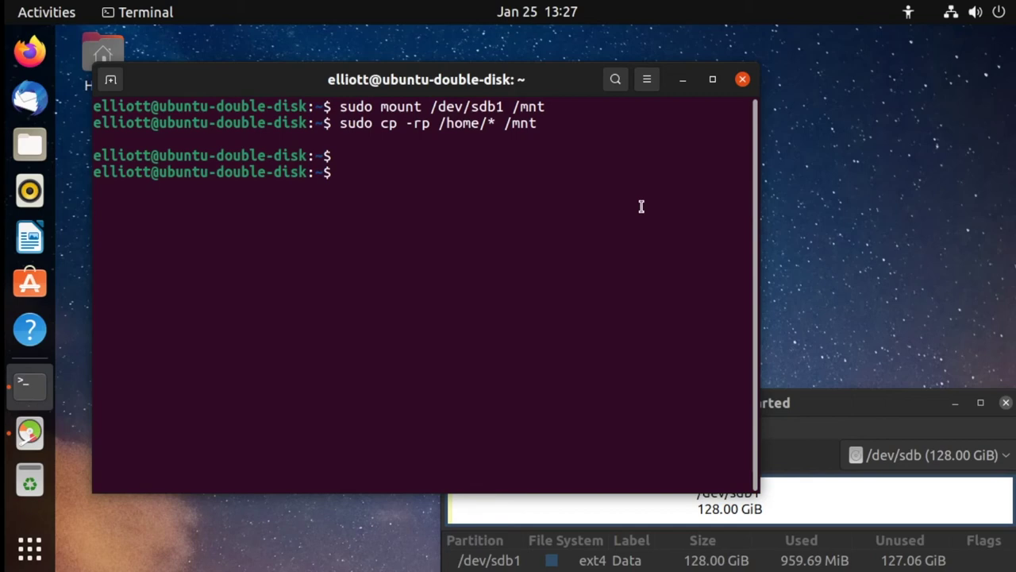
Examine the copied user folder under /mnt in the file manager, checking its Documents and Music subfolders
click(36, 157)
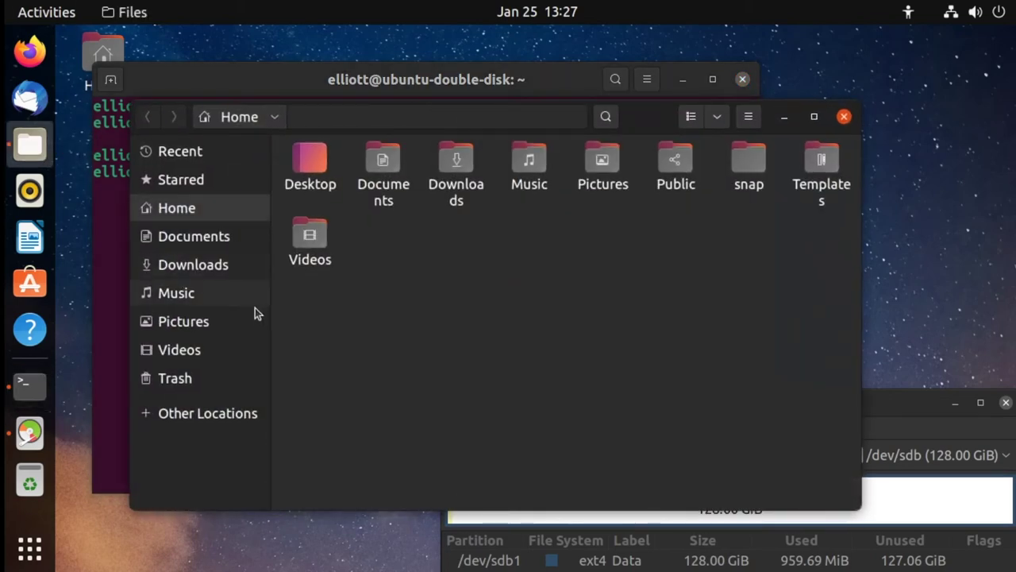
click(238, 409)
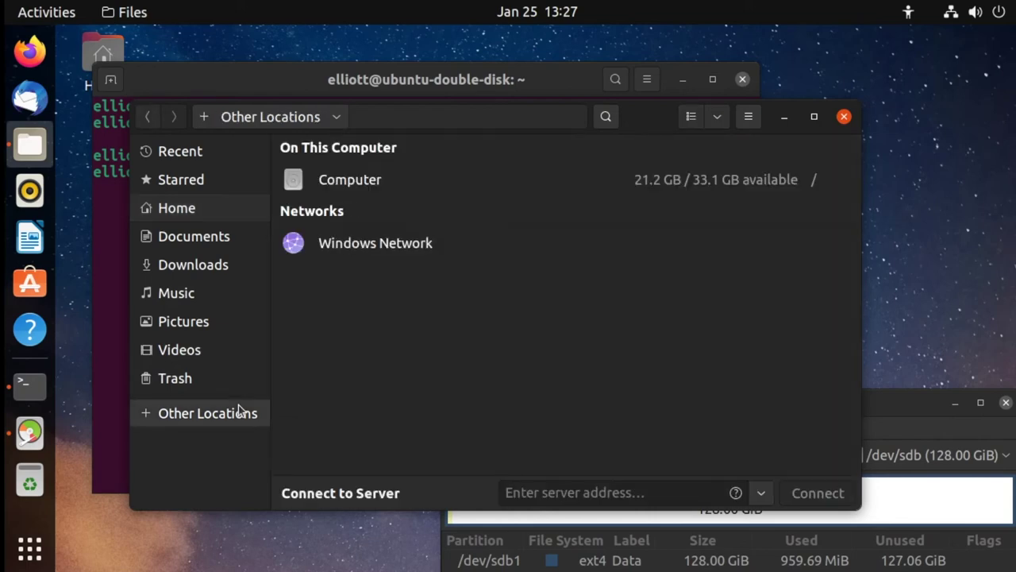
click(421, 183)
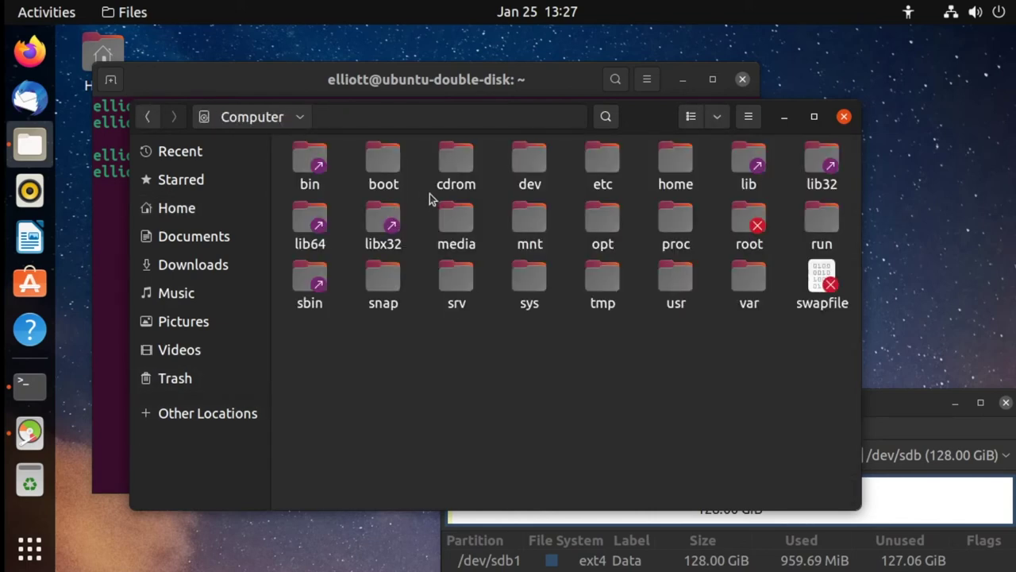
double_click(525, 225)
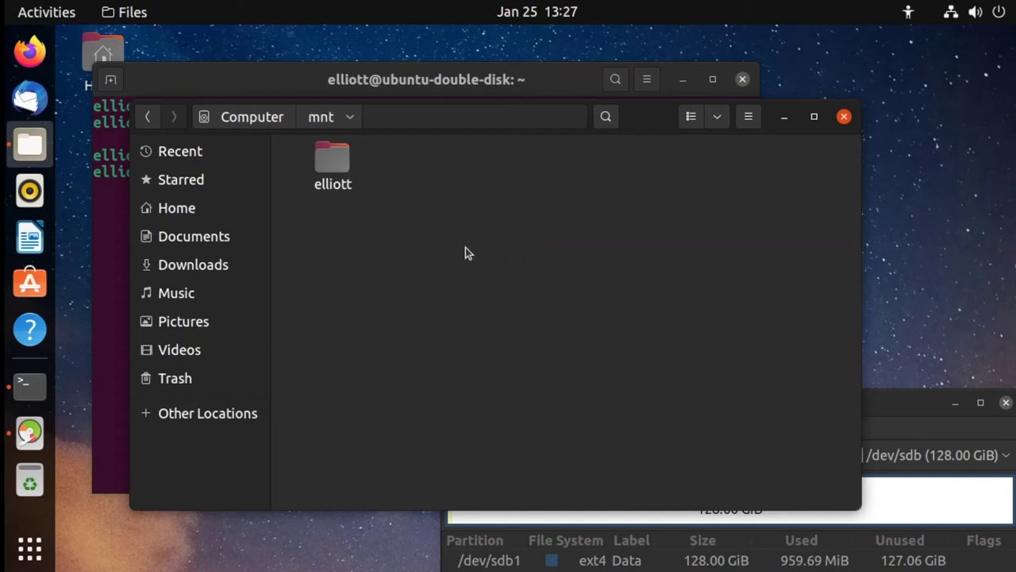
double_click(338, 174)
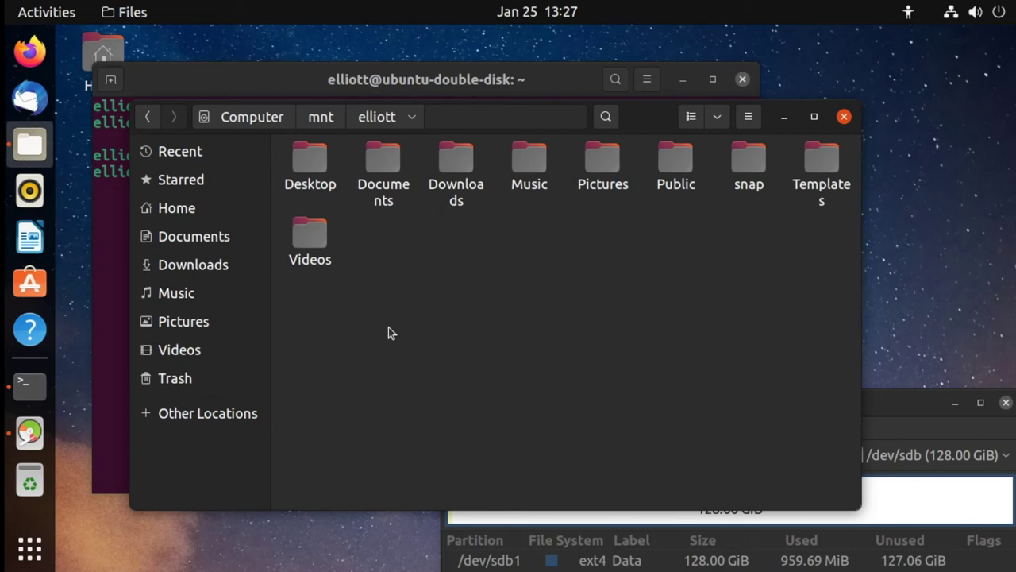
click(379, 164)
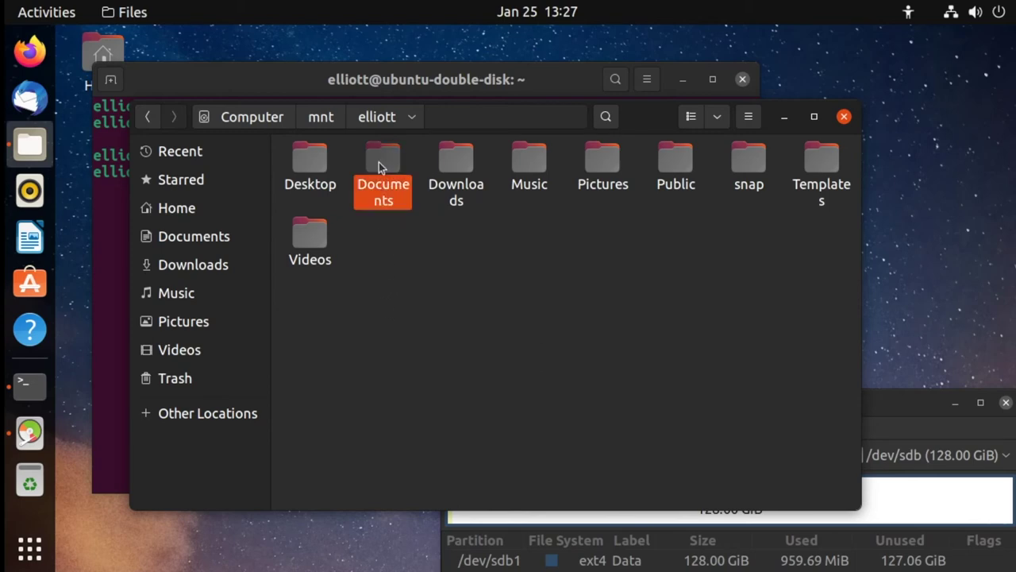
double_click(378, 162)
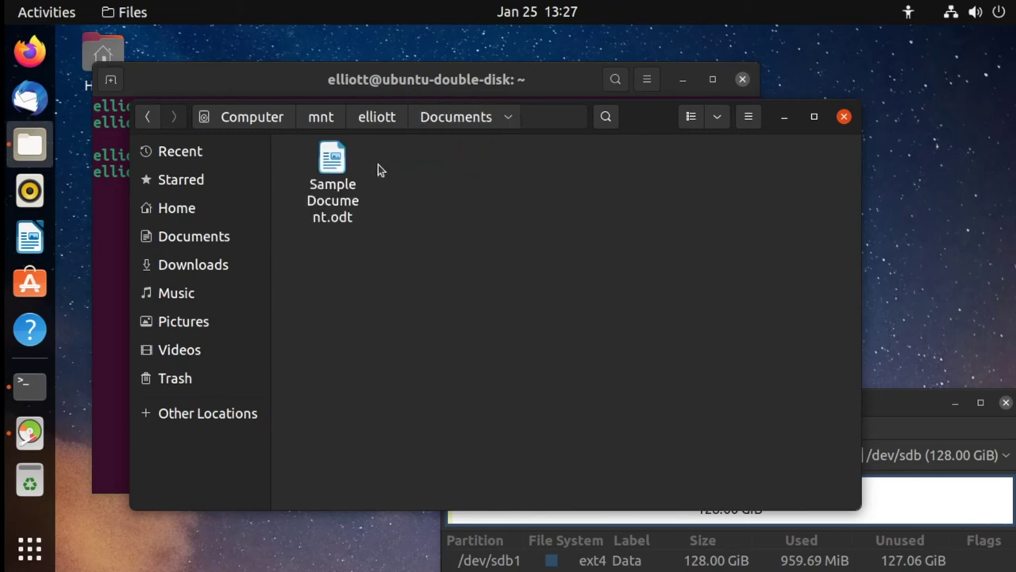
click(390, 125)
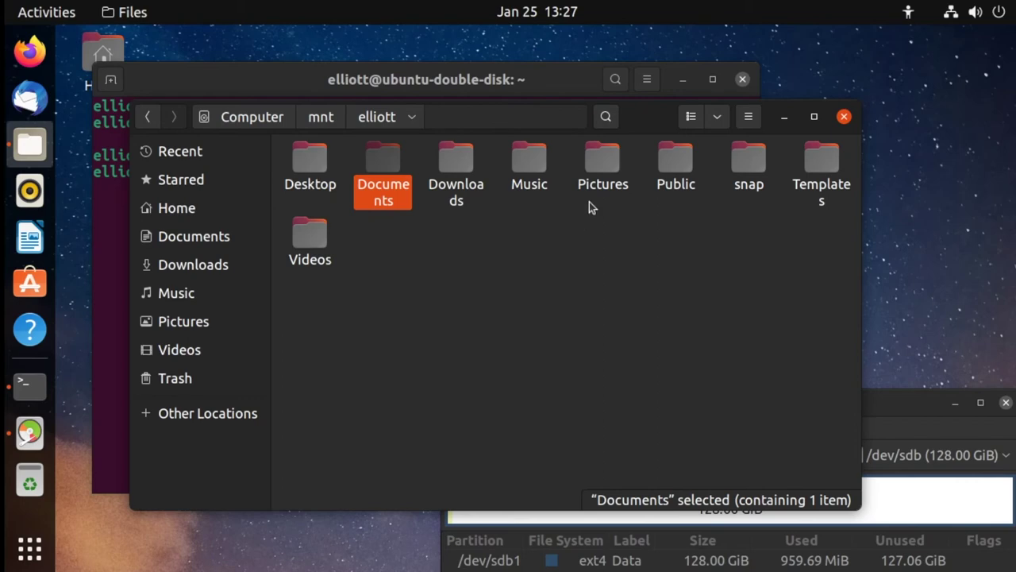
double_click(528, 163)
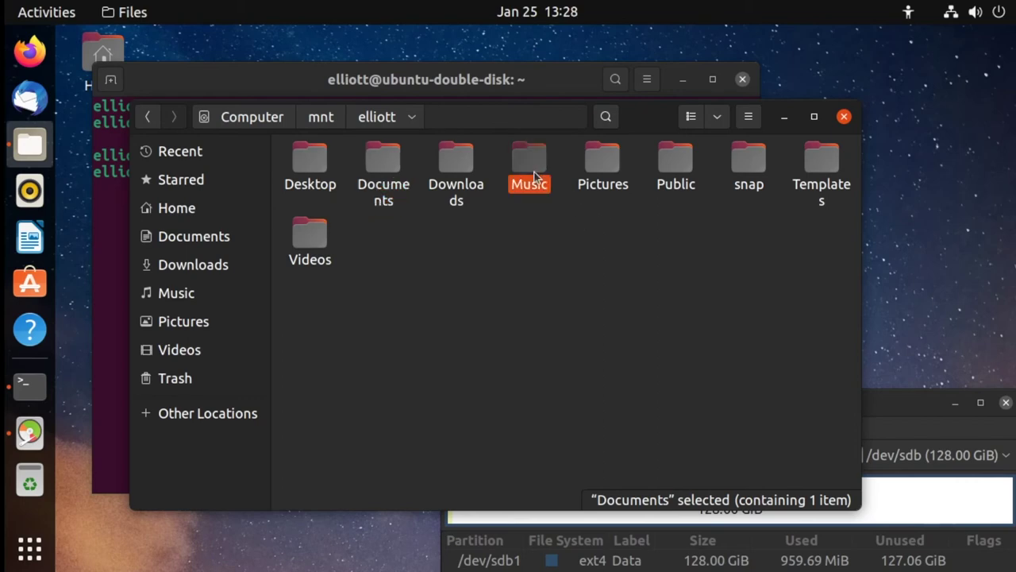
click(381, 122)
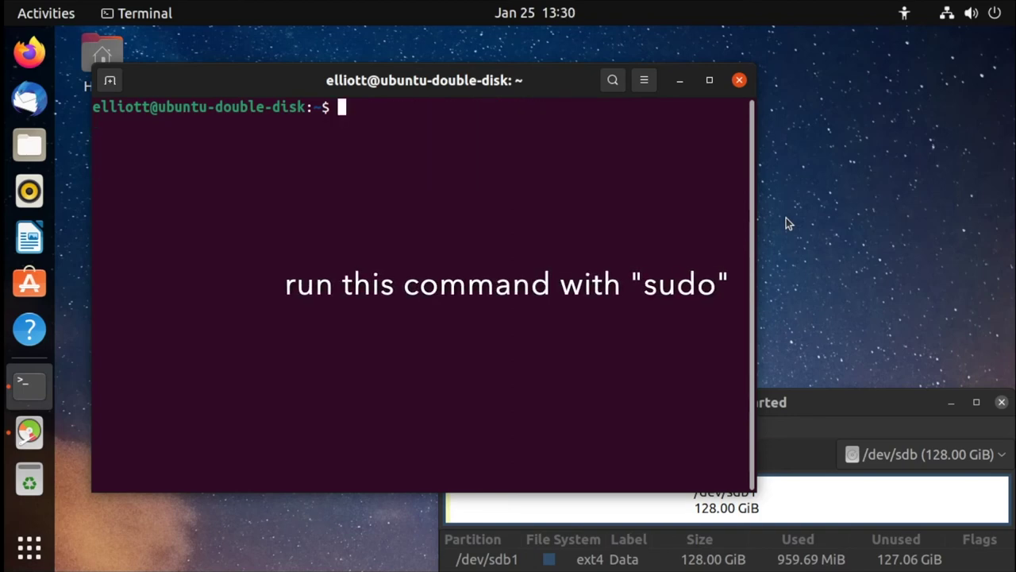
Try to rename the /home directory by running mv /home /home1 in the terminal without elevated rights
text(mv )
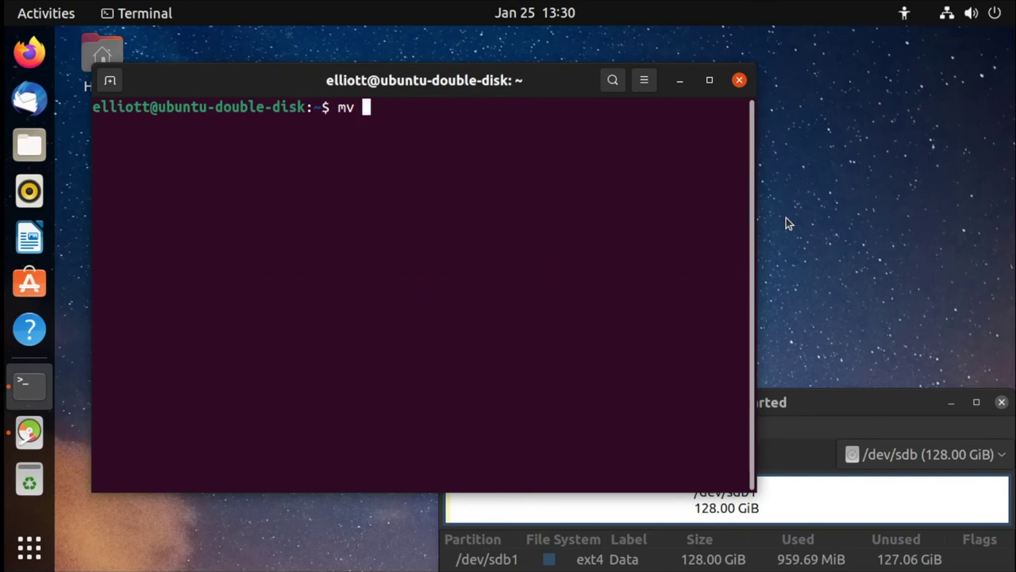
text(/home )
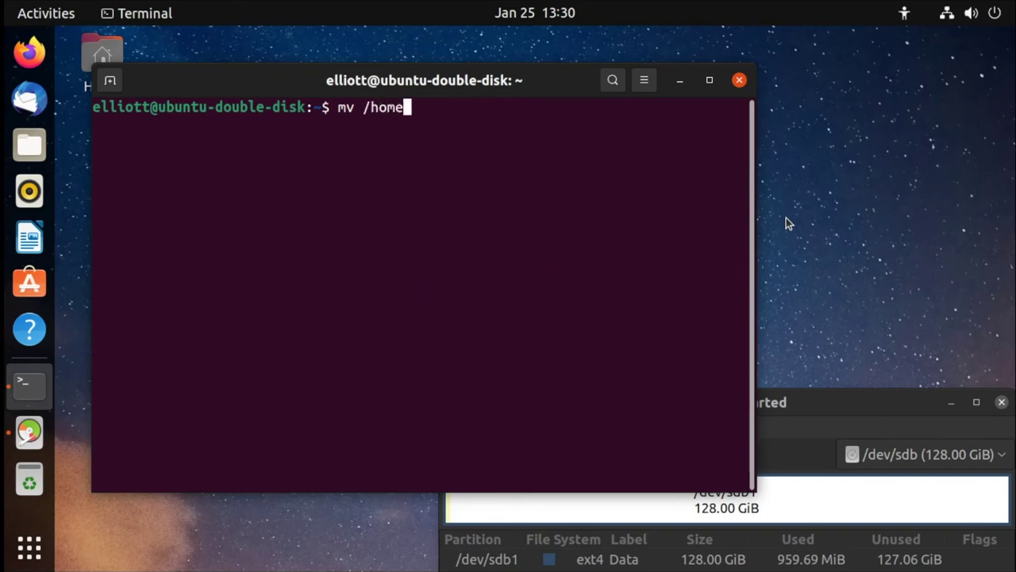
text(/home1)
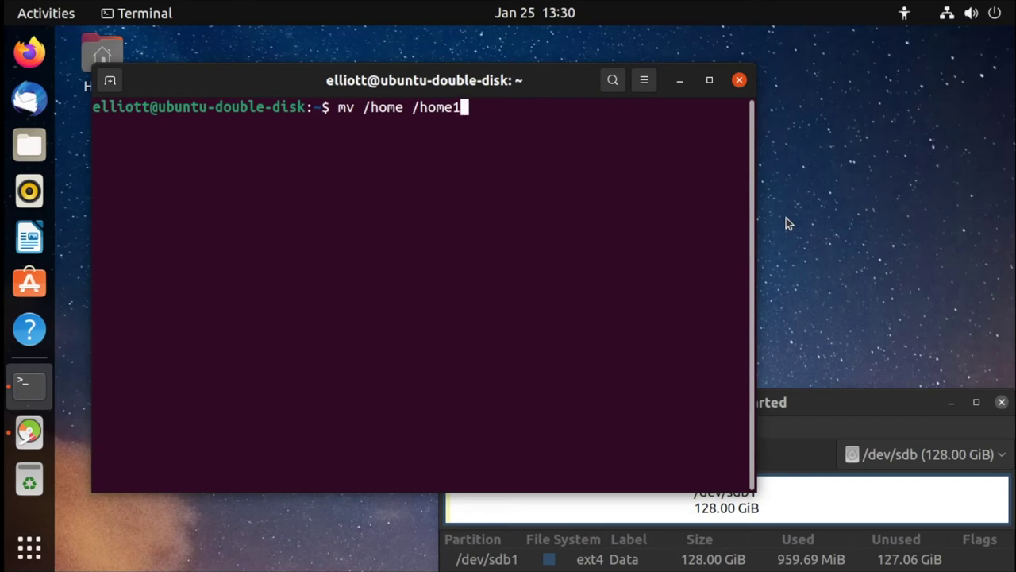
key(Return)
Rename the /home directory to /home1 by rerunning the move command with root privileges as sudo mv /home /home1
key(Up)
key(ctrl+Left)
key(ctrl+Left)
key(ctrl+Left)
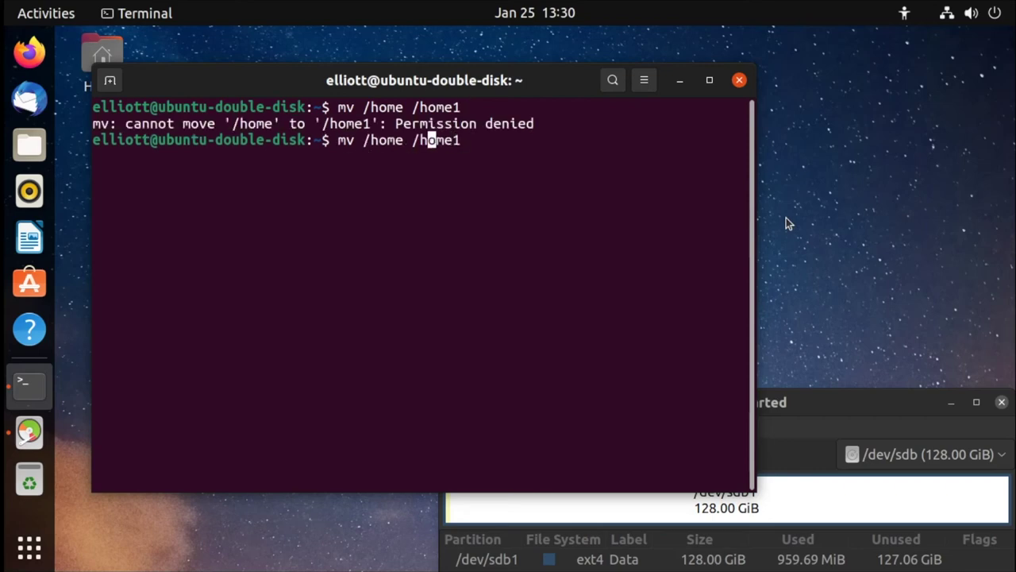
text(sudo)
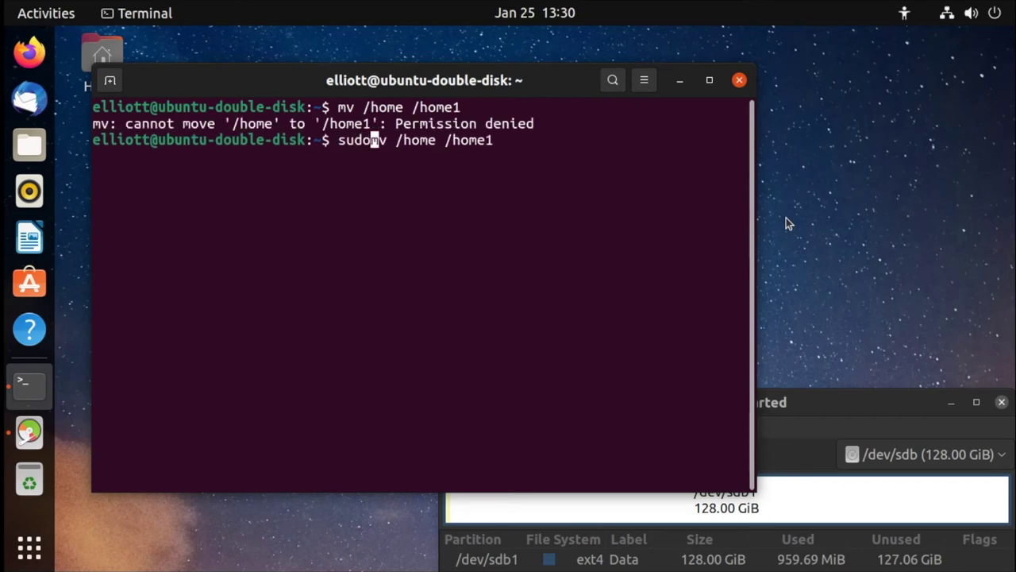
key(Return)
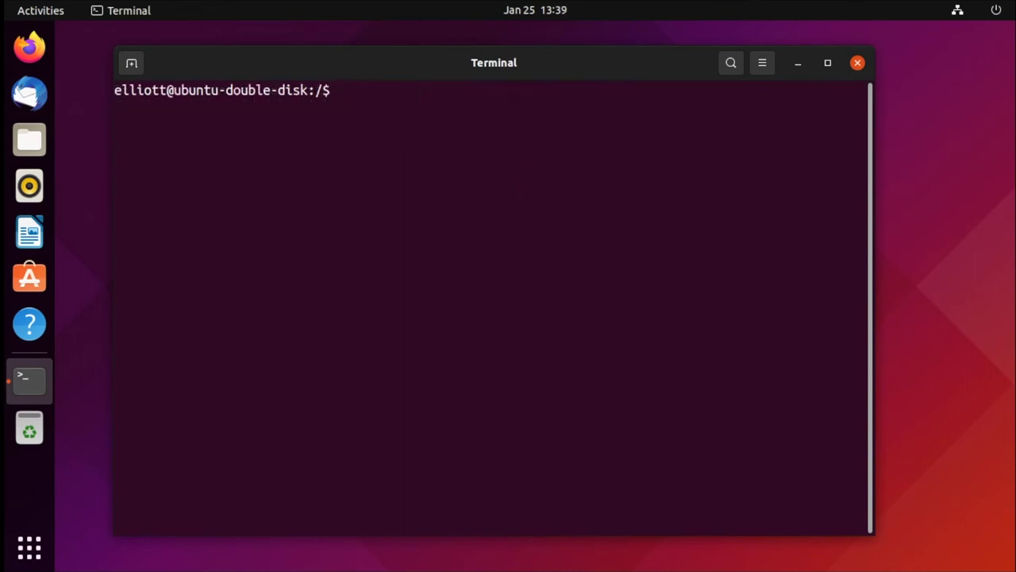
Create a new empty home directory at the filesystem root with sudo mkdir /home
text(sudo mkdir /)
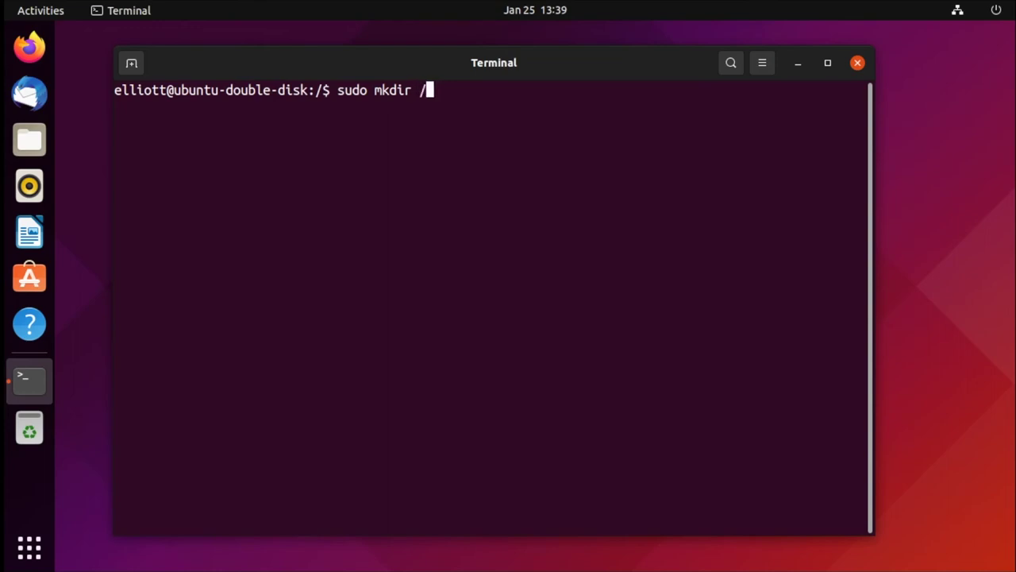
text(home)
key(Return)
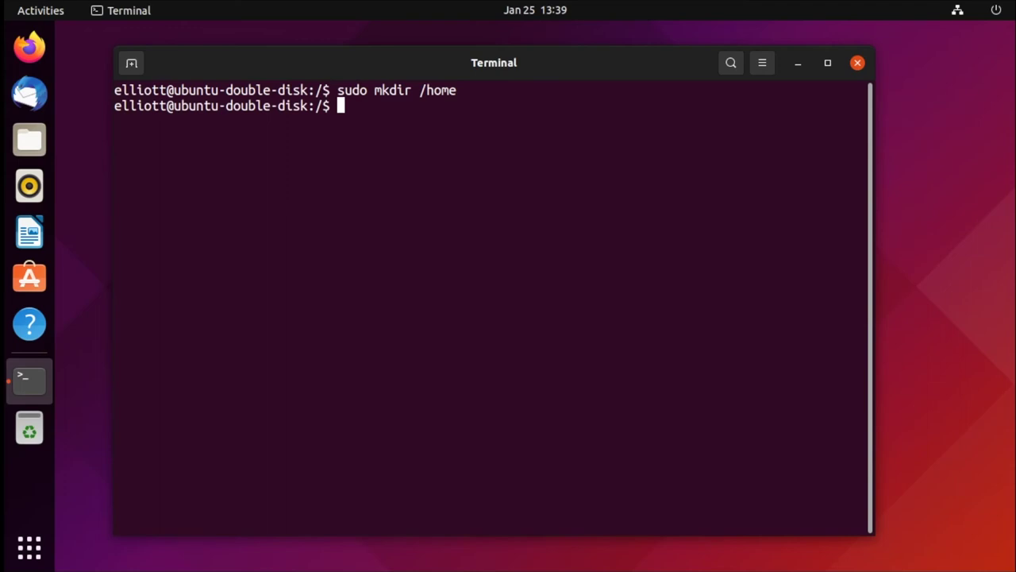
Unmount the second disk with sudo umount /dev/sdb1 and remount it as the home directory with sudo mount /dev/sdb1 /home
text(sudo umount)
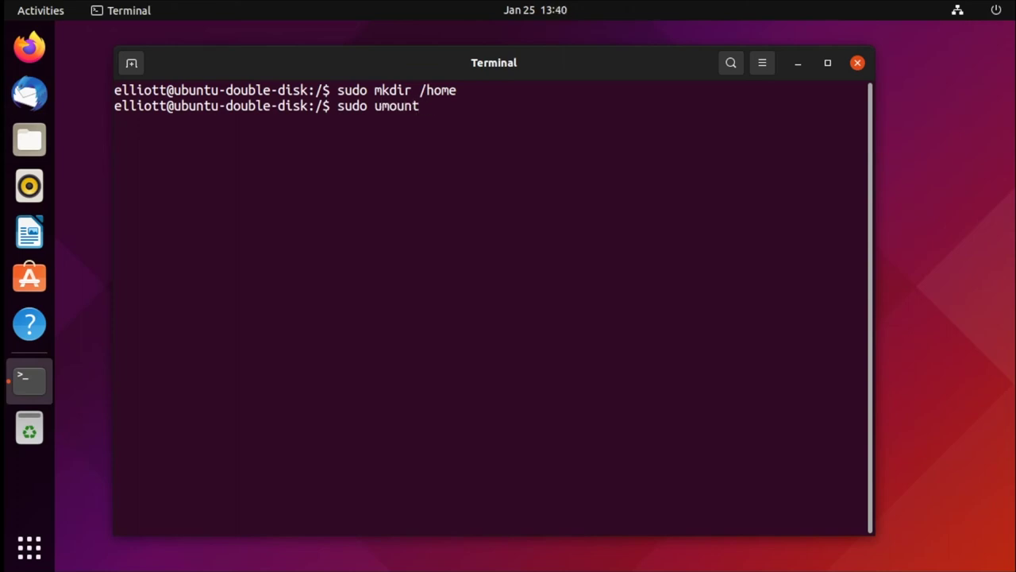
text( /dev/sdb1)
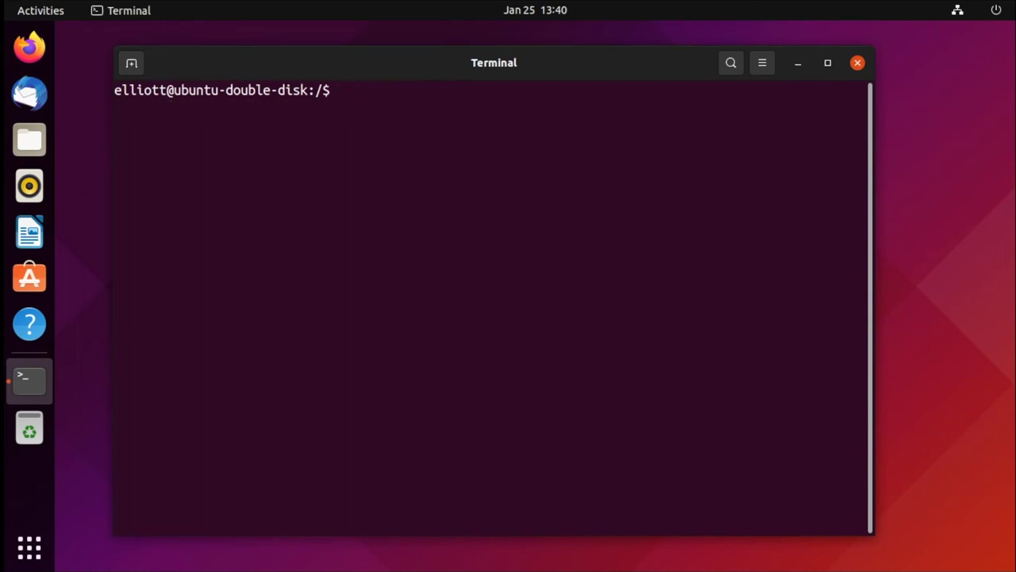
text(sudo mount)
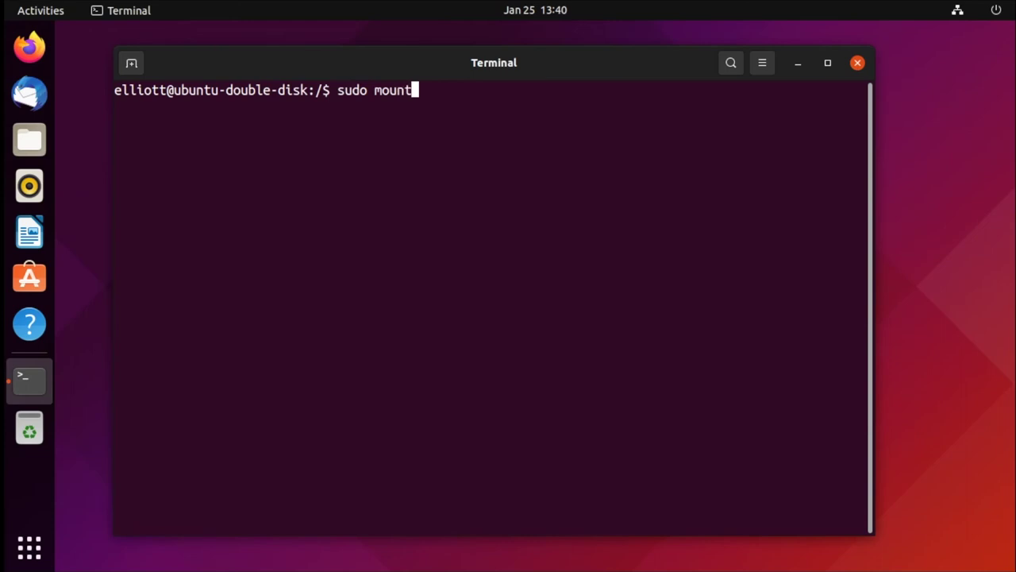
text( /dev)
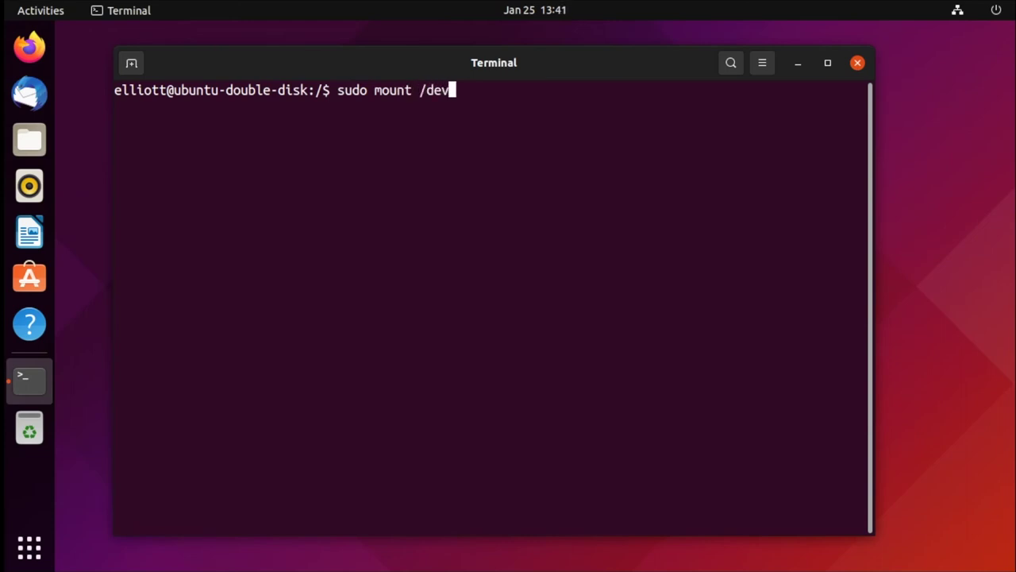
text(/sdb1 /home)
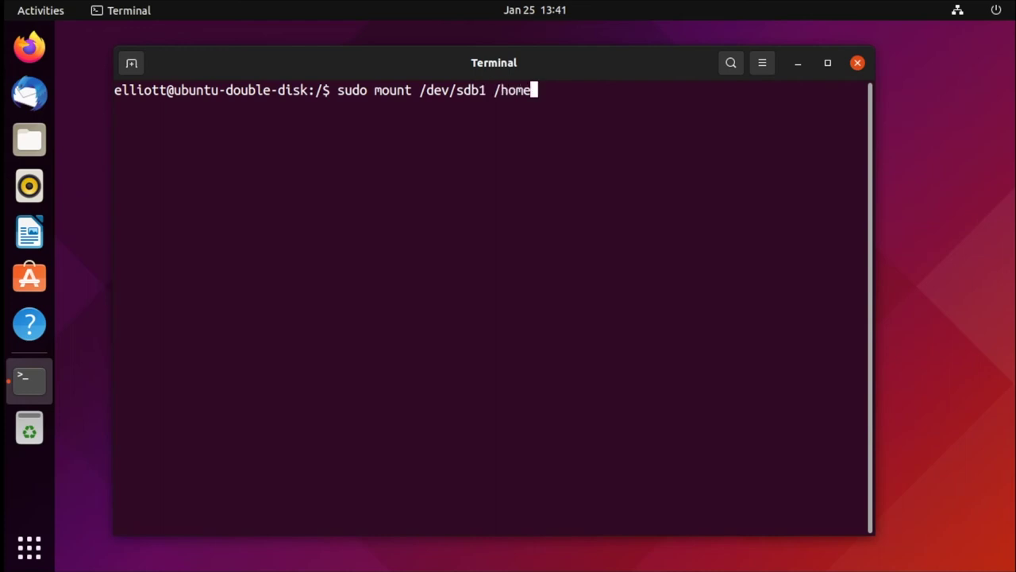
key(Return)
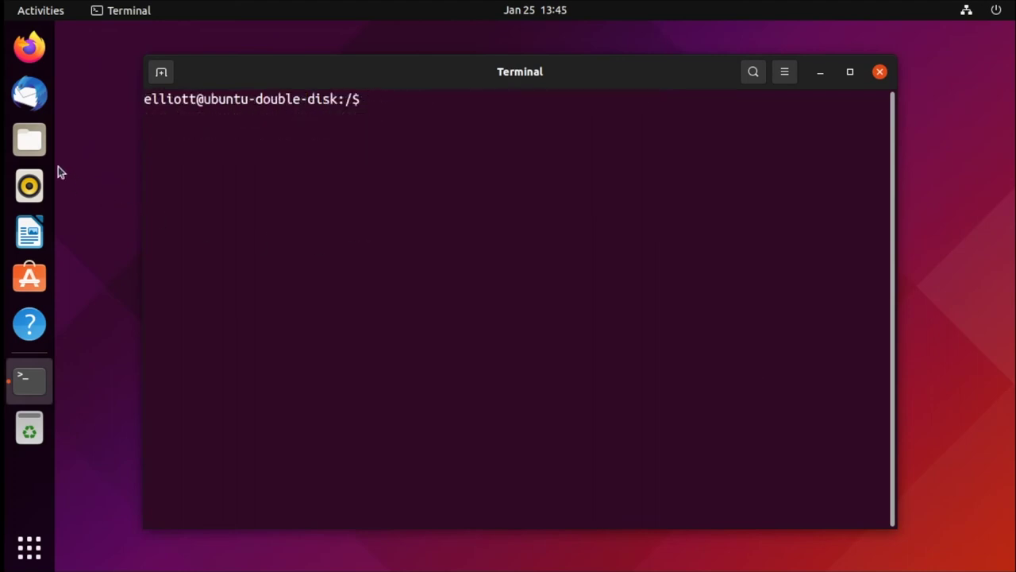
Examine the Home folder in the file manager, checking the contents of its Documents and Music subfolders
click(30, 140)
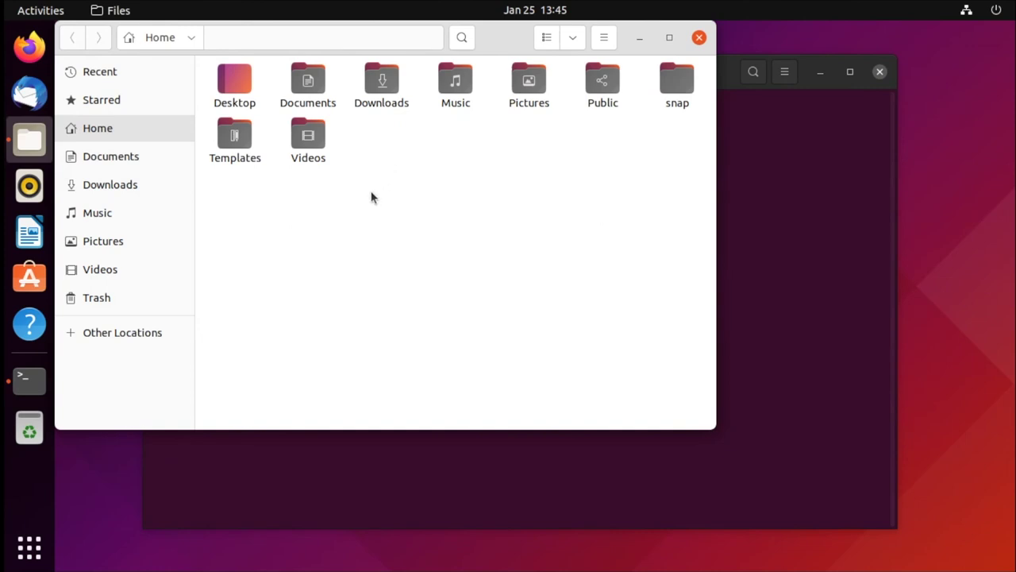
double_click(296, 76)
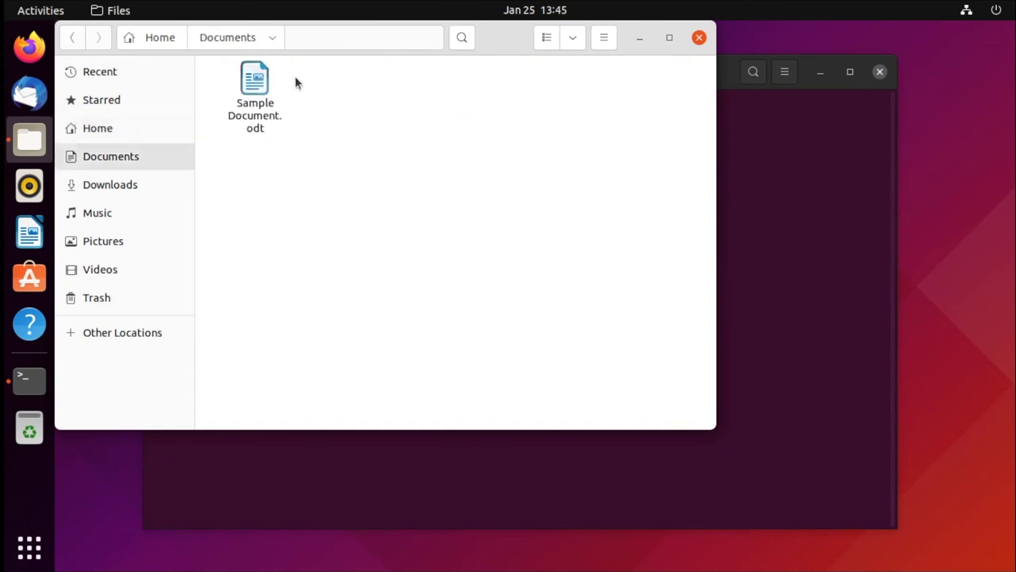
click(77, 40)
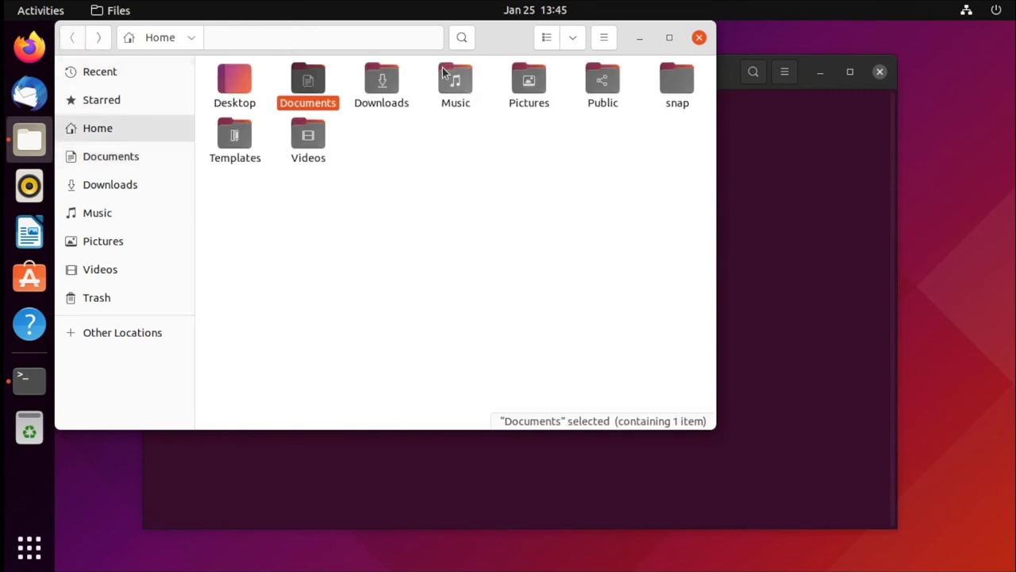
double_click(445, 73)
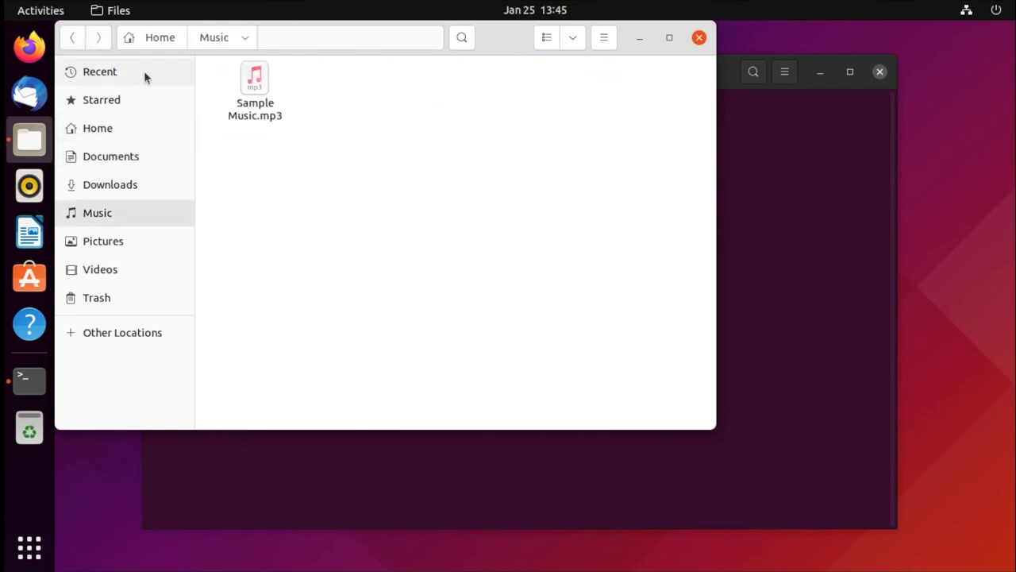
click(70, 38)
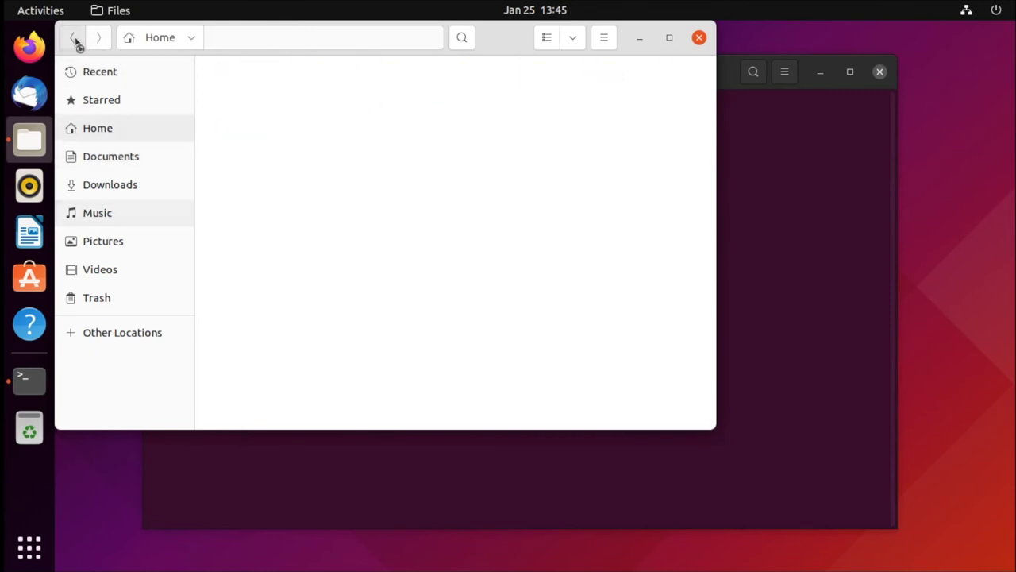
Check the parent folder and free space in the Home folder's properties, and close the file manager
click(110, 132)
right_click(110, 132)
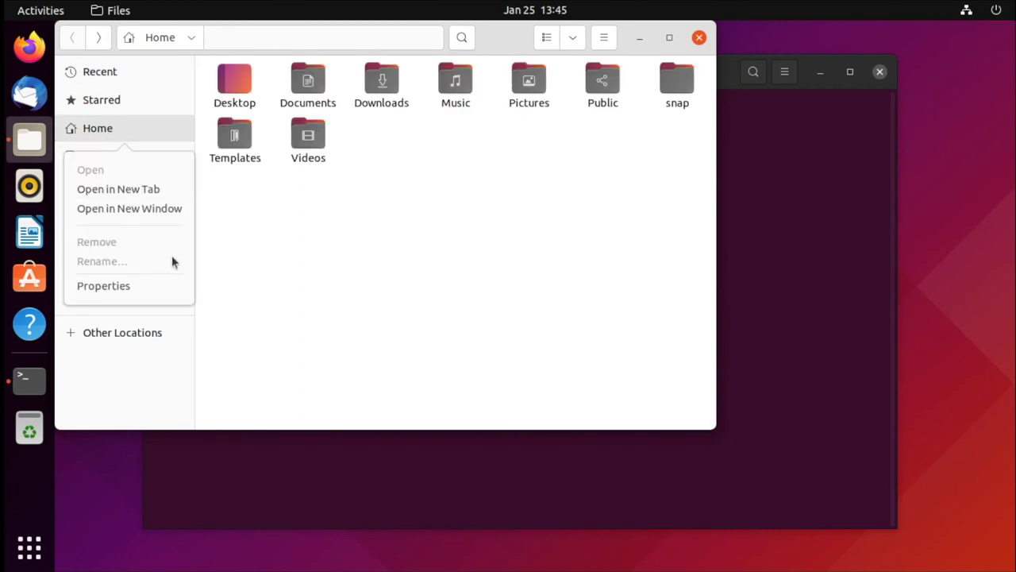
click(151, 288)
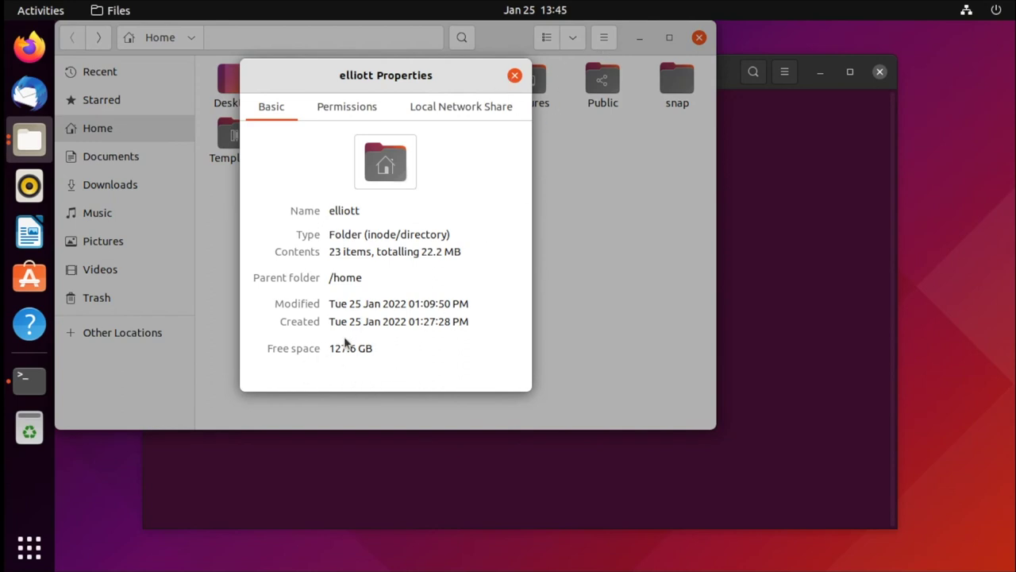
click(514, 77)
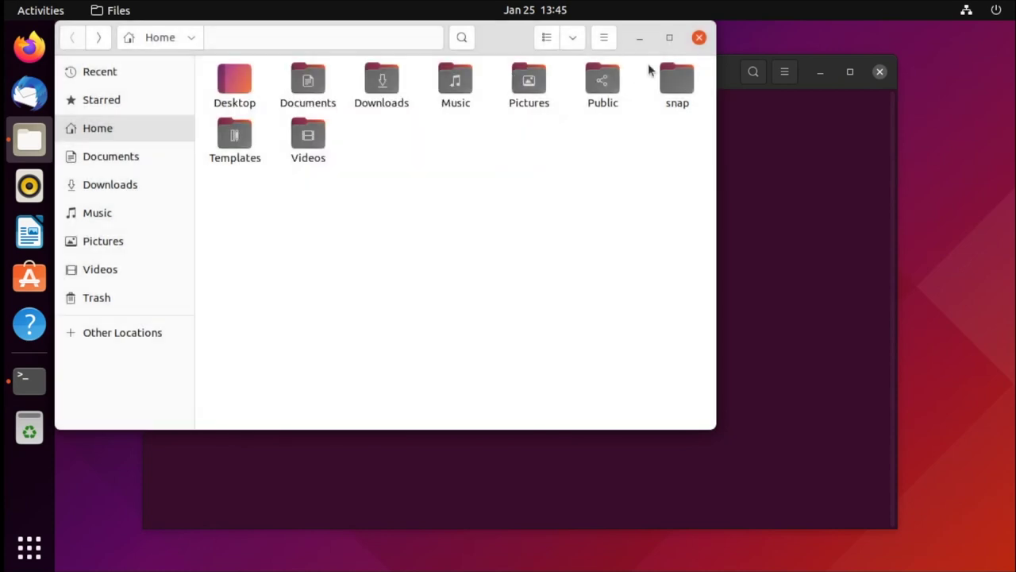
click(699, 39)
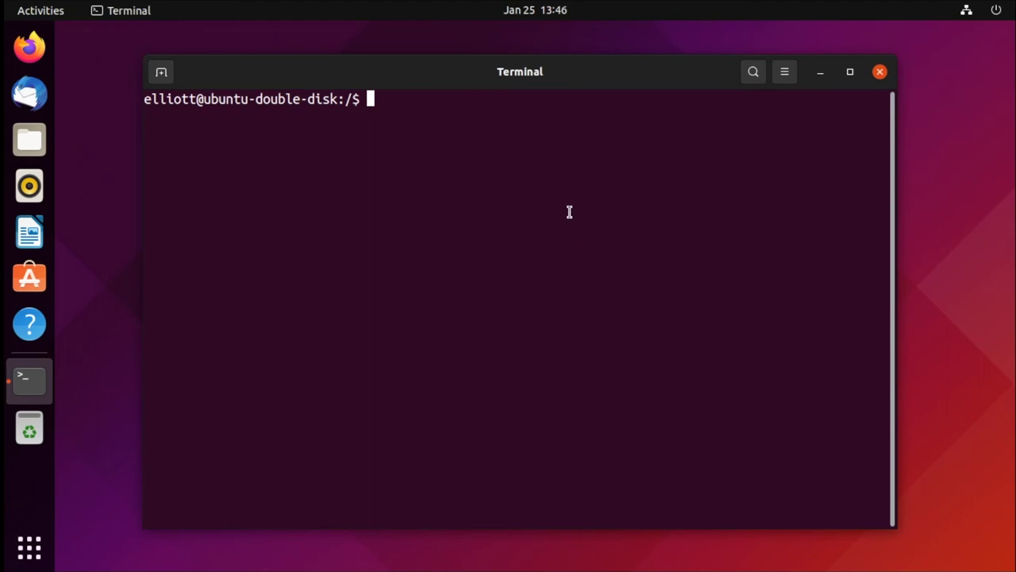
Back up the filesystem table in the terminal with sudo cp /etc/fstab /etc/fstab1
text(sudo cp)
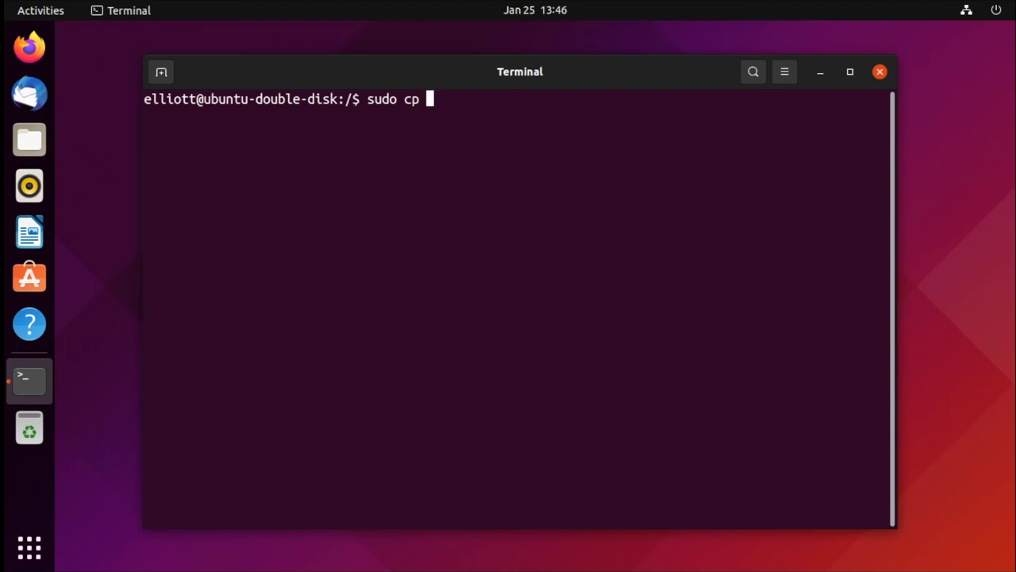
text( /etc/ft)
key(BackSpace)
text(s)
key(Tab)
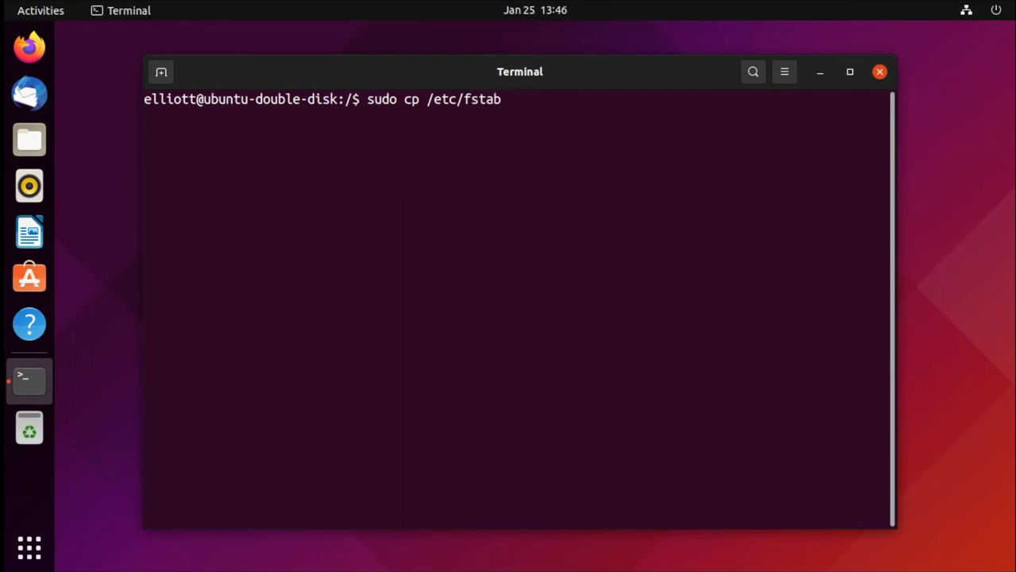
text(/etc/fstab)
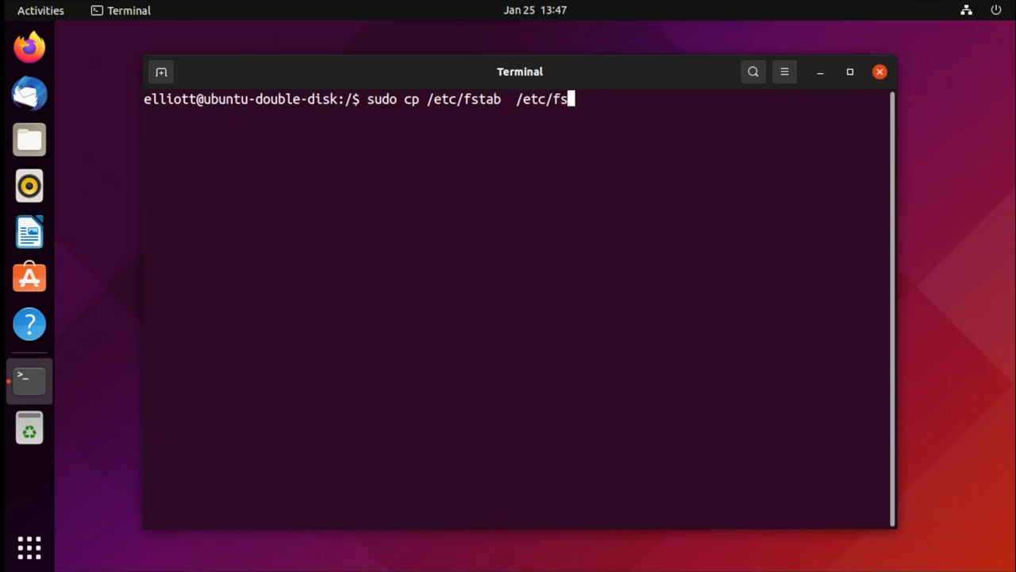
text(1)
key(Return)
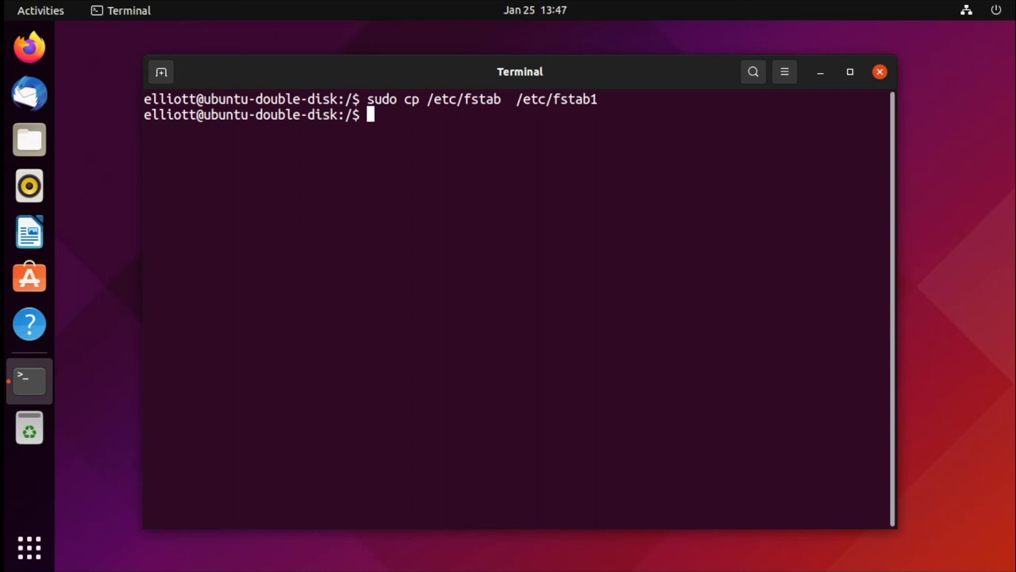
text(gedit)
key(BackSpace)
key(BackSpace)
key(BackSpace)
key(BackSpace)
key(BackSpace)
Open the filesystem table for editing as root with sudo nano /etc/fstab
text(sudo nano)
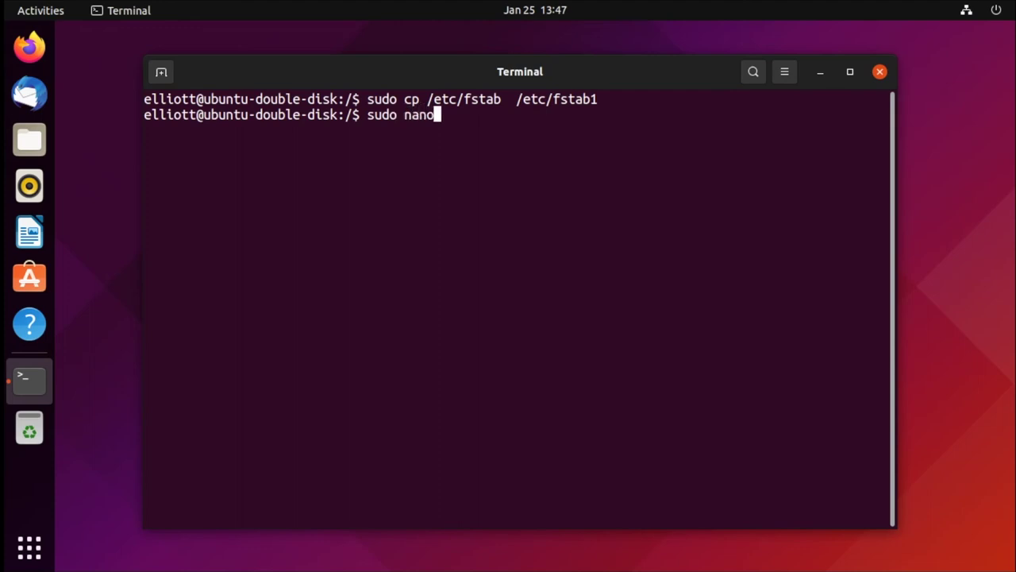
text( /etc/fstab)
key(Return)
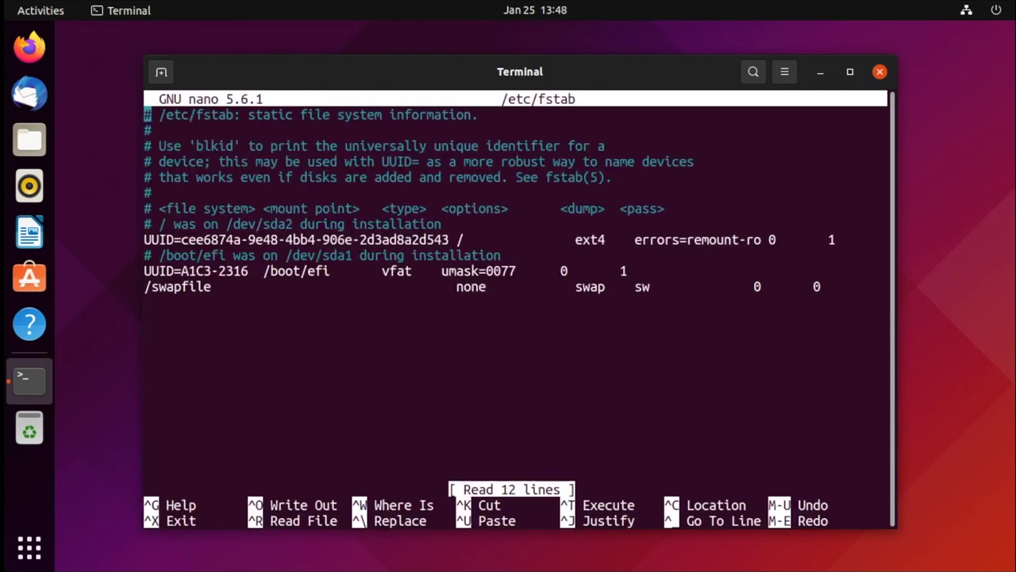
Add a line below the /swapfile entry with file system /dev/sdb1 and mount point /home, separated by a tab
key(Down)
key(Down)
key(Down)
key(Down)
key(Down)
key(Down)
key(Down)
key(Down)
key(Down)
key(Down)
key(Down)
key(Down)
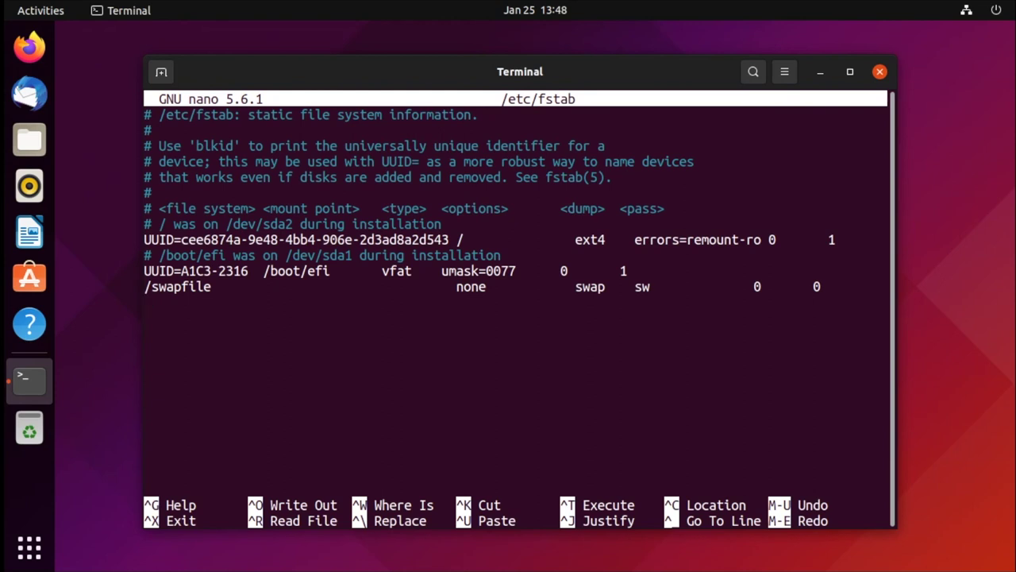
text(/)
text(dev/sdb1)
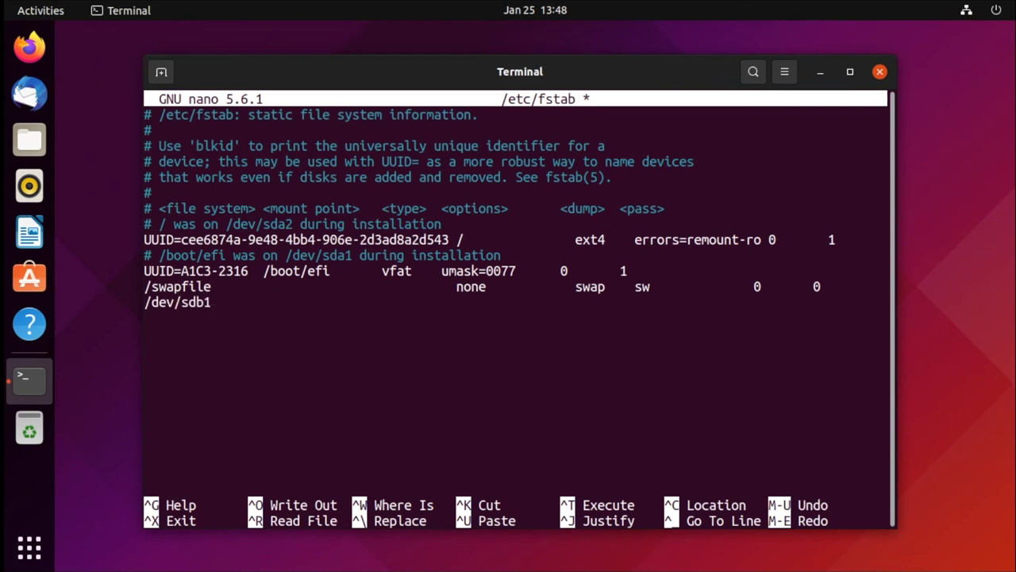
key(Tab)
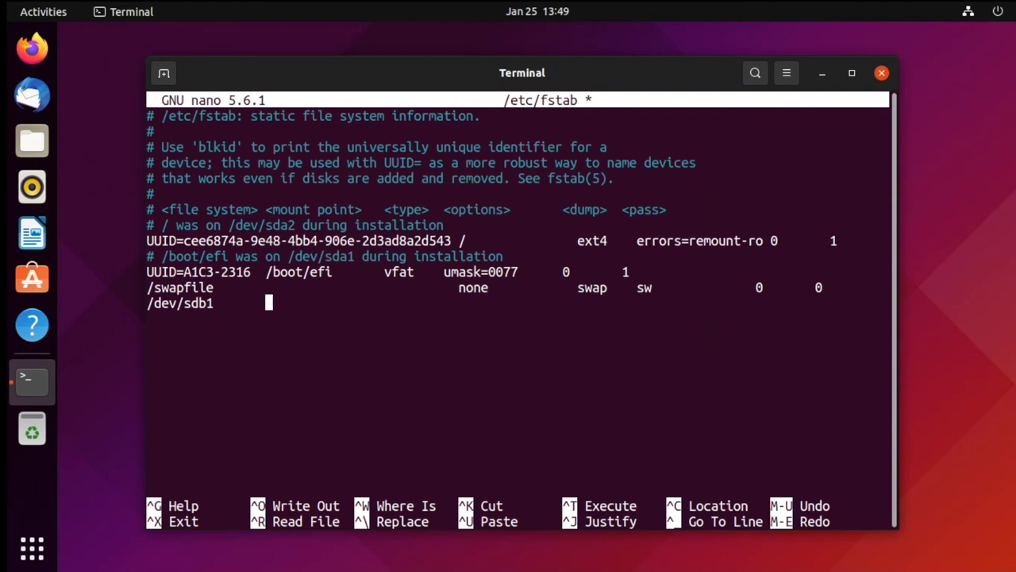
text(/home)
Complete the /dev/sdb1 line with tab-separated type ext4, options defaults, dump 0 and pass 0
key(Tab)
text(ext)
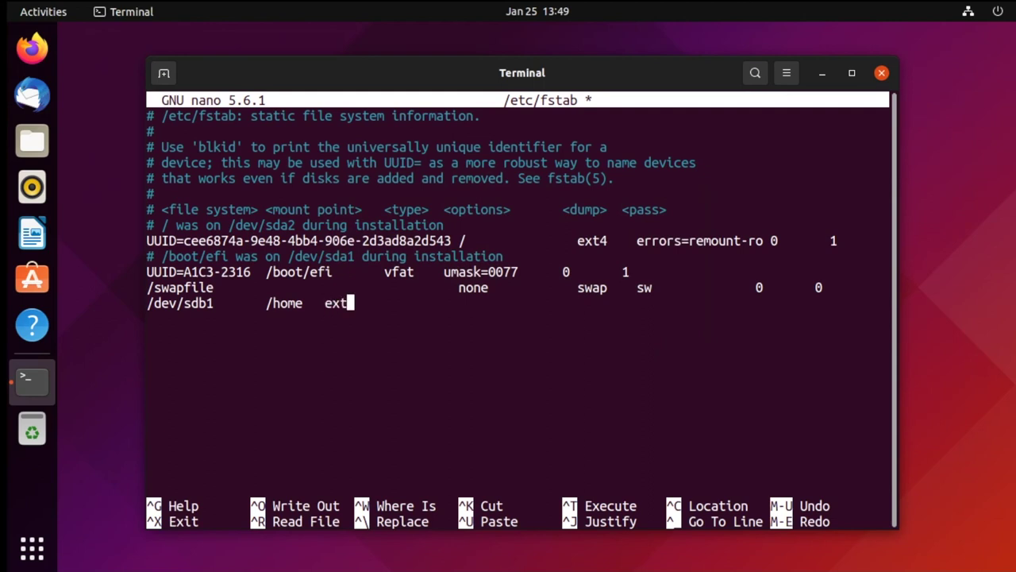
text(3)
key(BackSpace)
text(3)
key(BackSpace)
text(4)
key(Tab)
text(defaults)
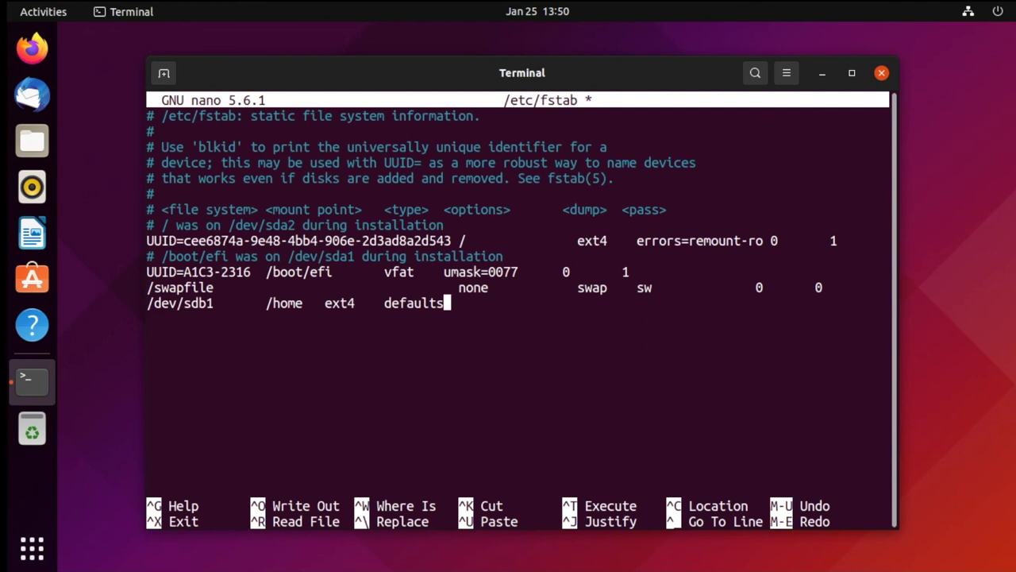
key(Tab)
text(0)
key(Tab)
text(0)
Save the edited table under its existing name /etc/fstab and exit nano
key(ctrl+x)
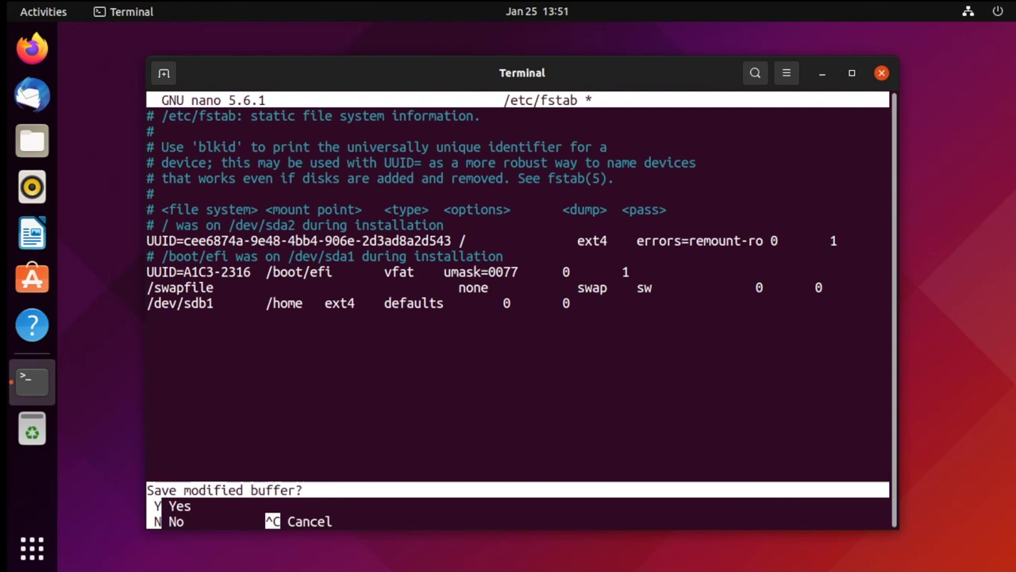
key(y)
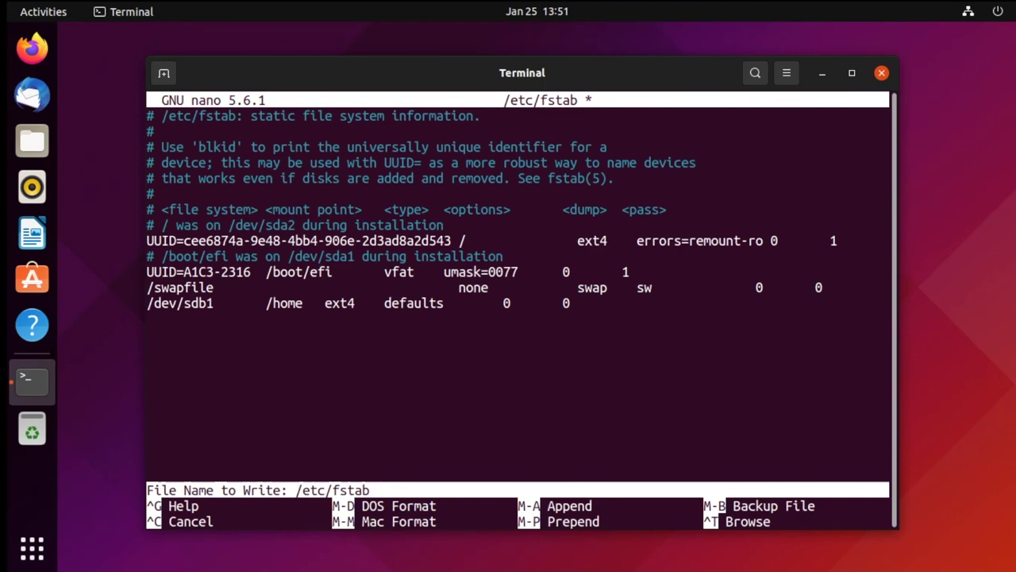
key(Return)
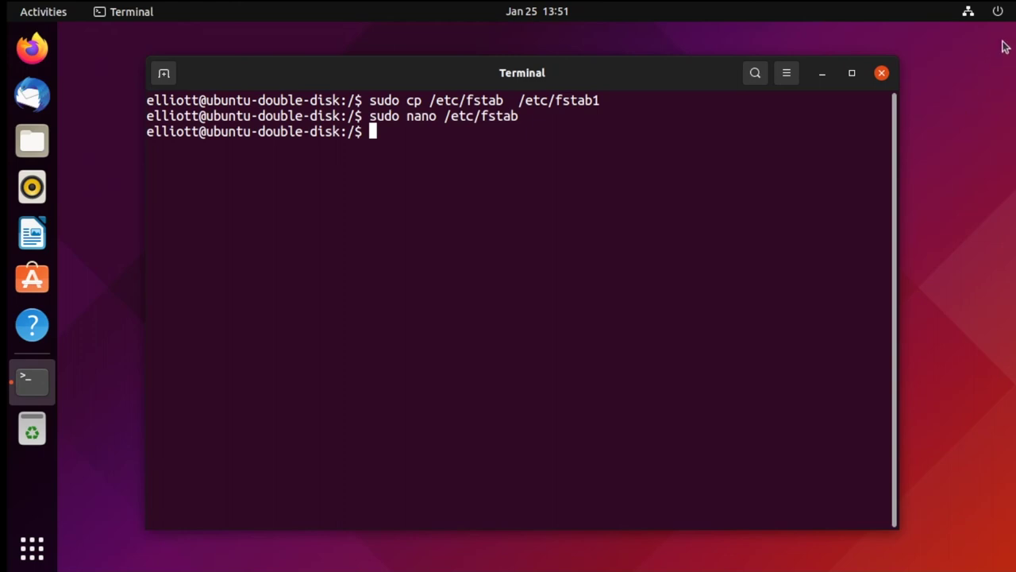
Restart the computer so that the new filesystem table is applied at boot
click(988, 13)
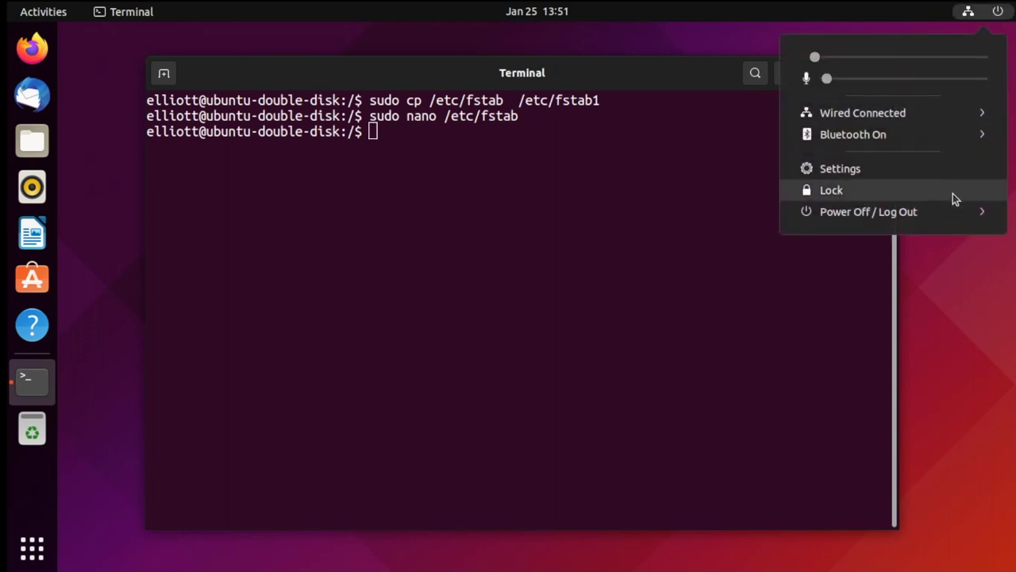
click(947, 215)
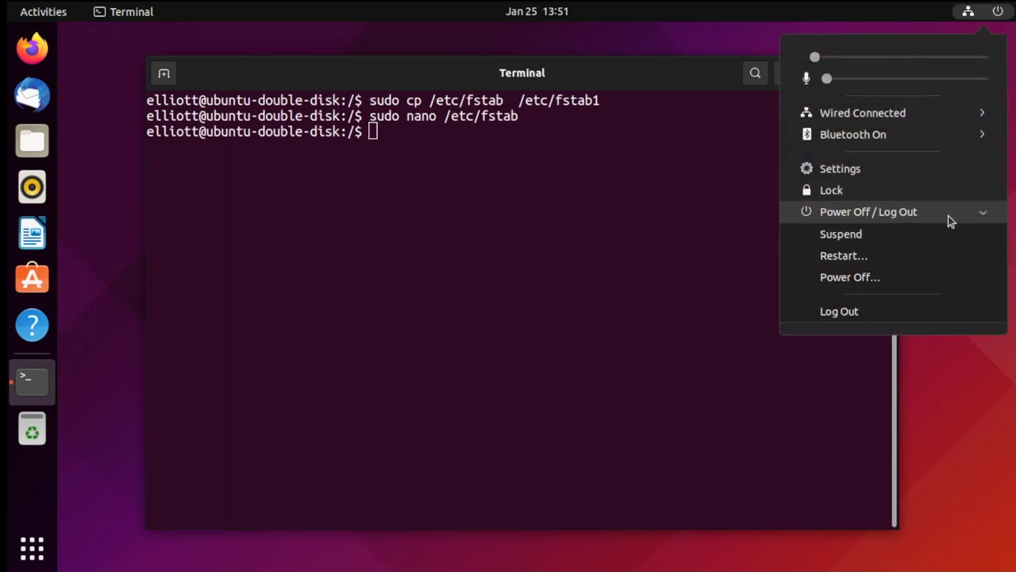
click(908, 262)
click(638, 342)
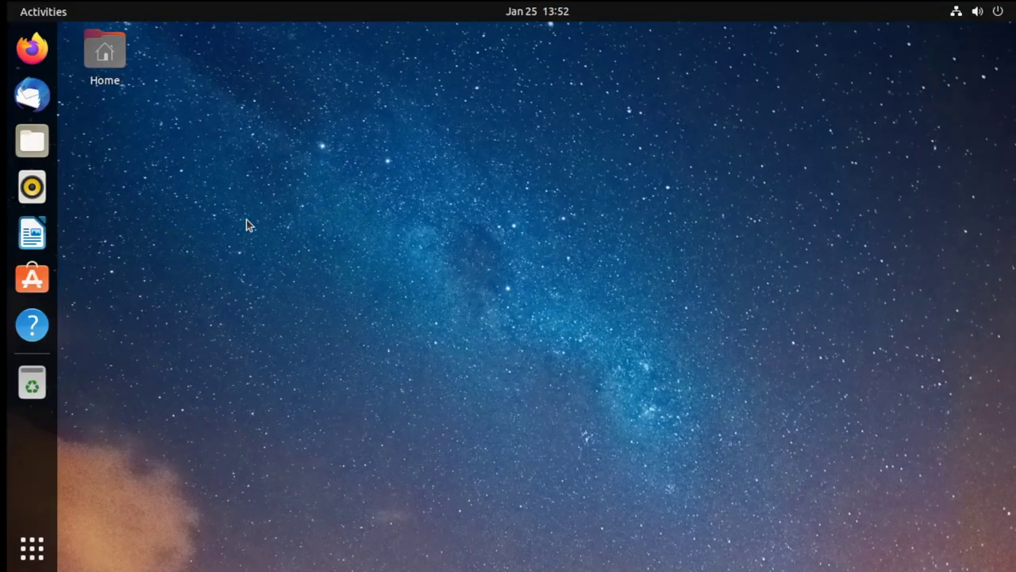
Open the file manager and play Sample Video.mp4 from the home folder's Videos directory to check it, and close the player
click(37, 147)
drag(417, 82, 465, 148)
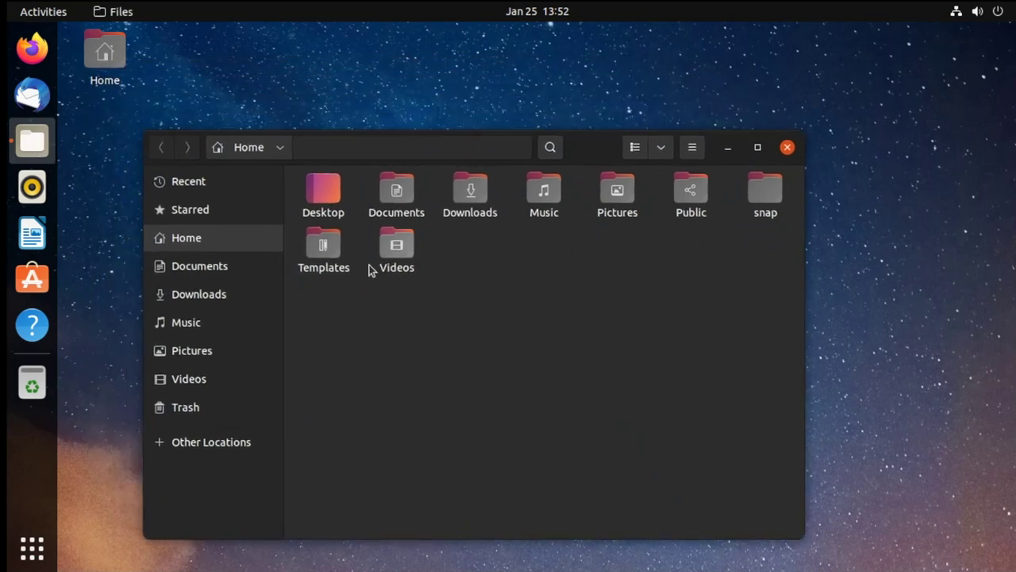
double_click(397, 248)
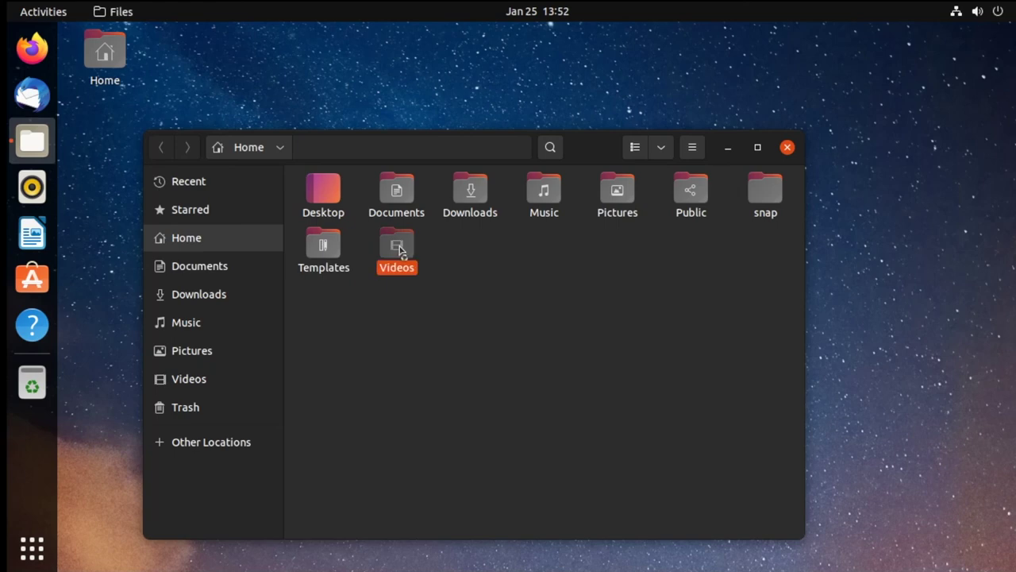
double_click(359, 212)
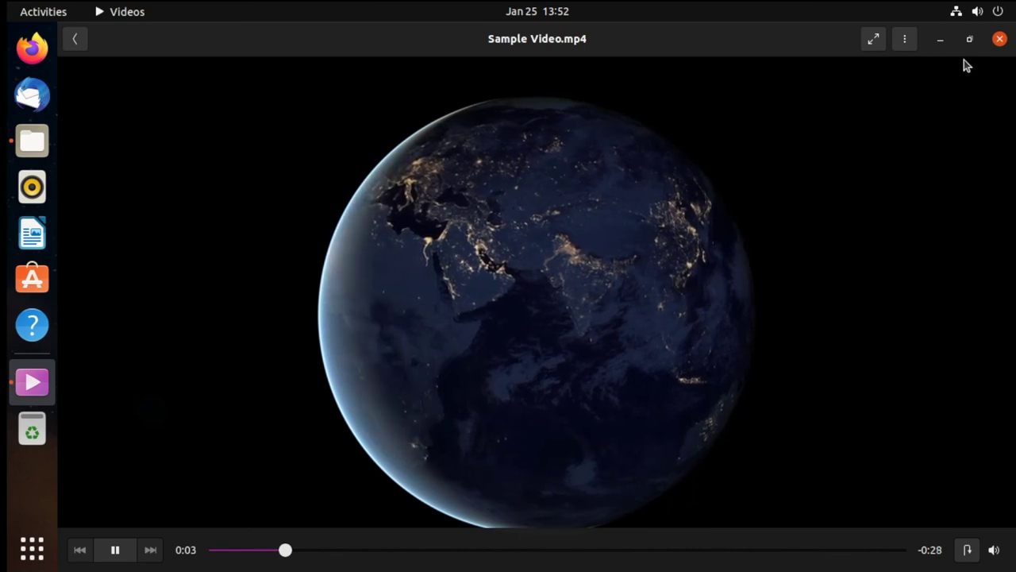
click(999, 38)
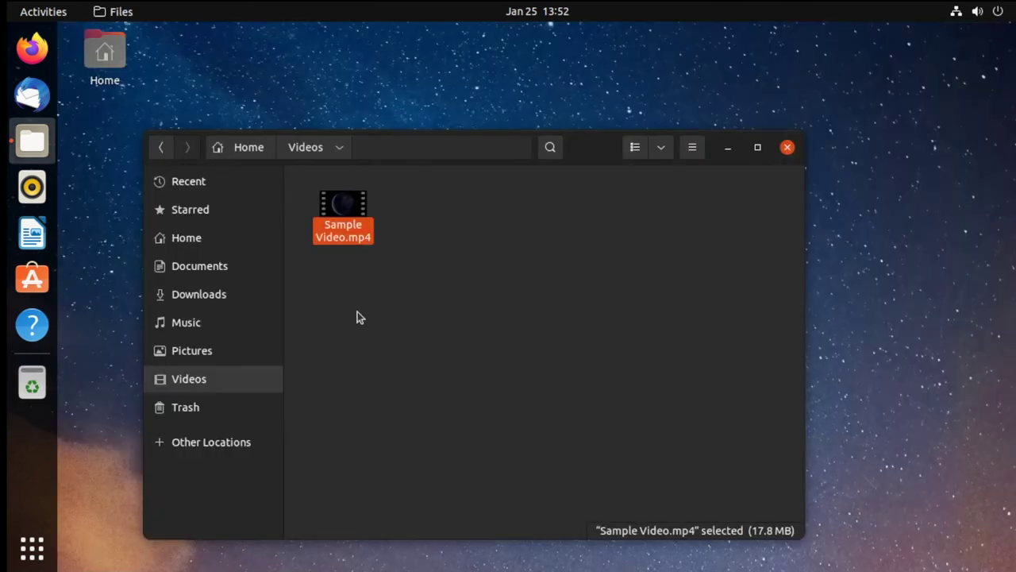
Return to the home folder and check the free space in its properties
click(228, 243)
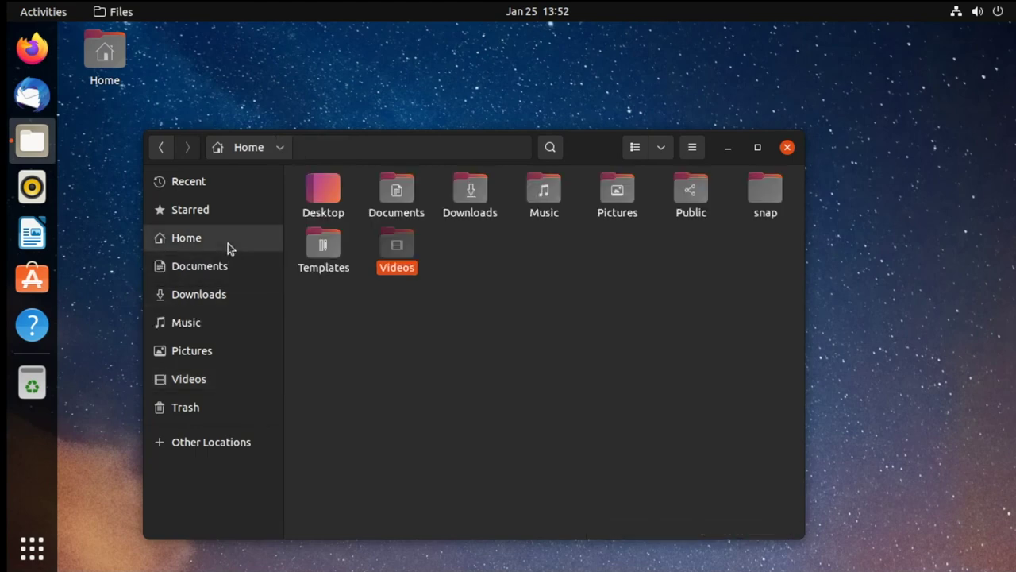
right_click(228, 243)
click(207, 393)
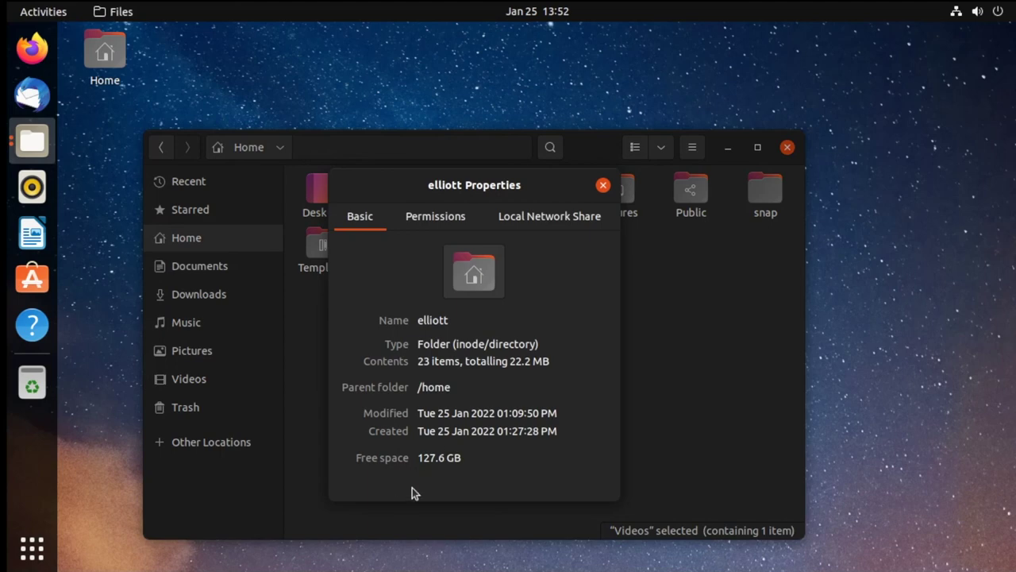
click(603, 185)
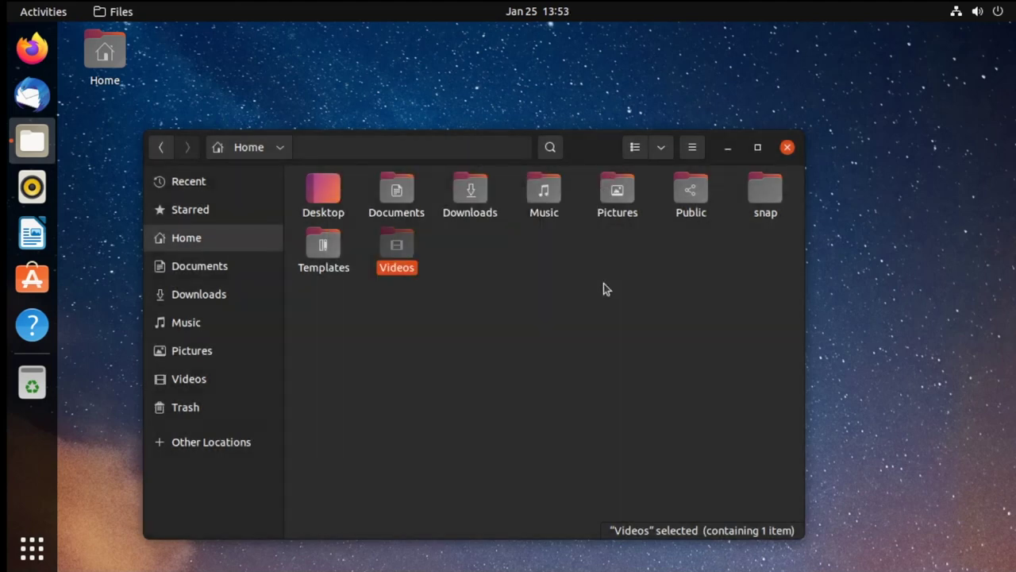